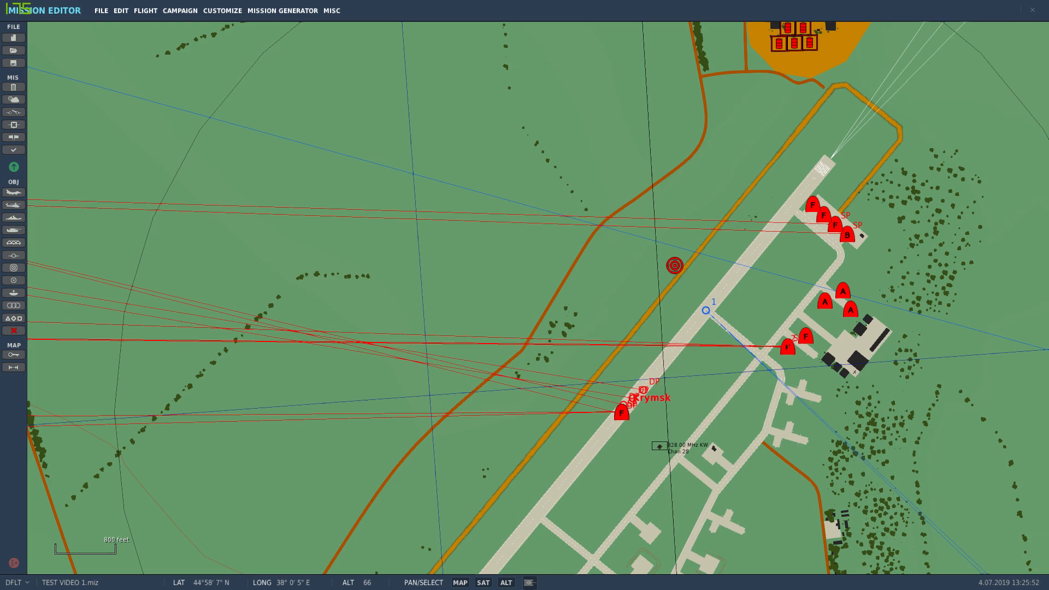
Locate the aircraft carrier at sea southwest of Anapa and open the settings of Carrier Group 1.
{"action": "scroll", "coordinate": [745, 368], "scroll_direction": "down", "scroll_amount": 8}
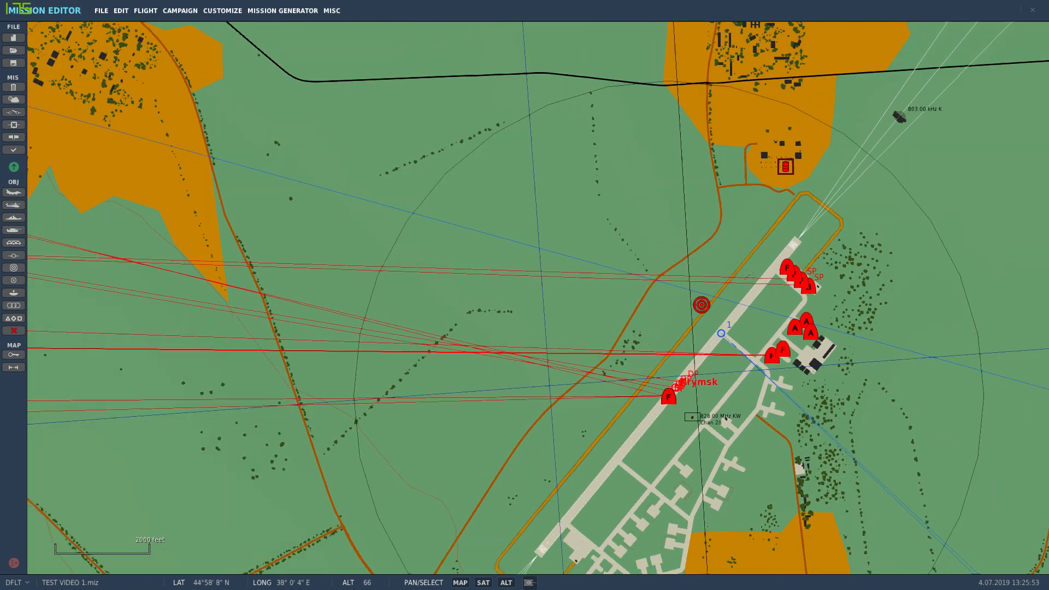
{"action": "scroll", "coordinate": [745, 363], "scroll_direction": "down", "scroll_amount": 5}
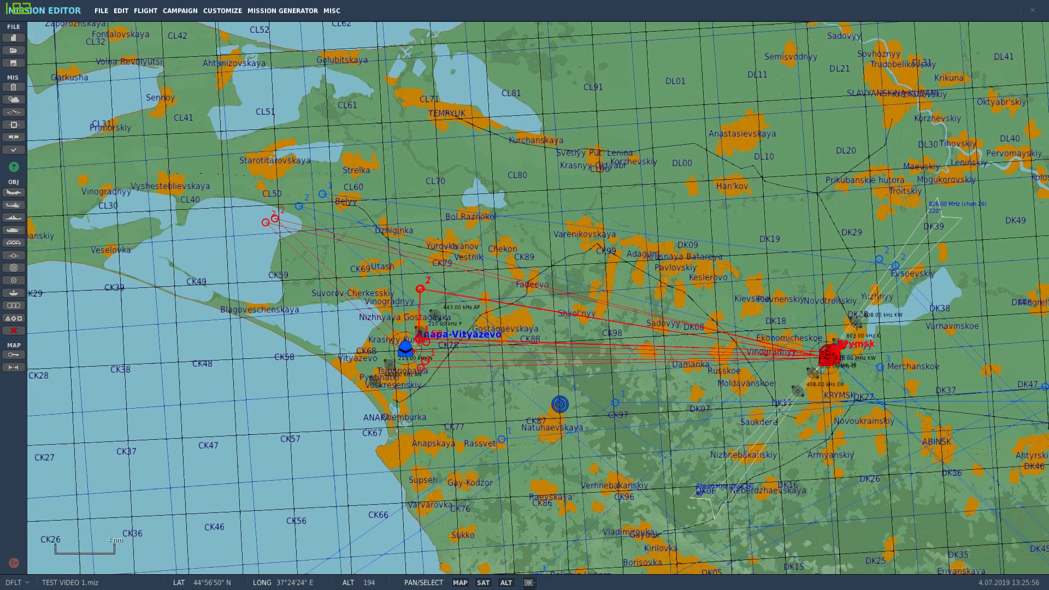
{"action": "left_click_drag", "start_coordinate": [447, 394], "coordinate": [840, 153]}
{"action": "left_click_drag", "start_coordinate": [399, 371], "coordinate": [406, 372]}
{"action": "scroll", "coordinate": [538, 298], "scroll_direction": "down", "scroll_amount": 6}
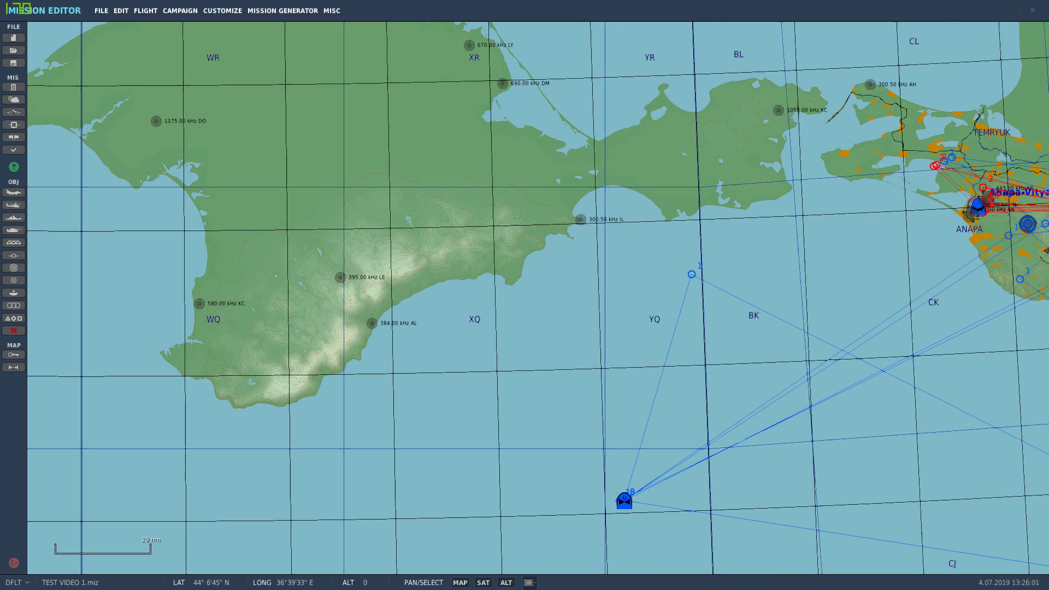
{"action": "left_click_drag", "start_coordinate": [848, 472], "coordinate": [855, 408]}
{"action": "scroll", "coordinate": [655, 425], "scroll_direction": "up", "scroll_amount": 3}
{"action": "scroll", "coordinate": [656, 425], "scroll_direction": "up", "scroll_amount": 4}
{"action": "left_click_drag", "start_coordinate": [382, 512], "coordinate": [561, 369]}
{"action": "scroll", "coordinate": [562, 369], "scroll_direction": "up", "scroll_amount": 1}
{"action": "scroll", "coordinate": [574, 374], "scroll_direction": "up", "scroll_amount": 5}
{"action": "left_click_drag", "start_coordinate": [240, 437], "coordinate": [634, 377]}
{"action": "scroll", "coordinate": [655, 377], "scroll_direction": "up", "scroll_amount": 1}
{"action": "scroll", "coordinate": [782, 372], "scroll_direction": "up", "scroll_amount": 3}
{"action": "left_click_drag", "start_coordinate": [530, 389], "coordinate": [822, 365]}
{"action": "scroll", "coordinate": [822, 366], "scroll_direction": "up", "scroll_amount": 1}
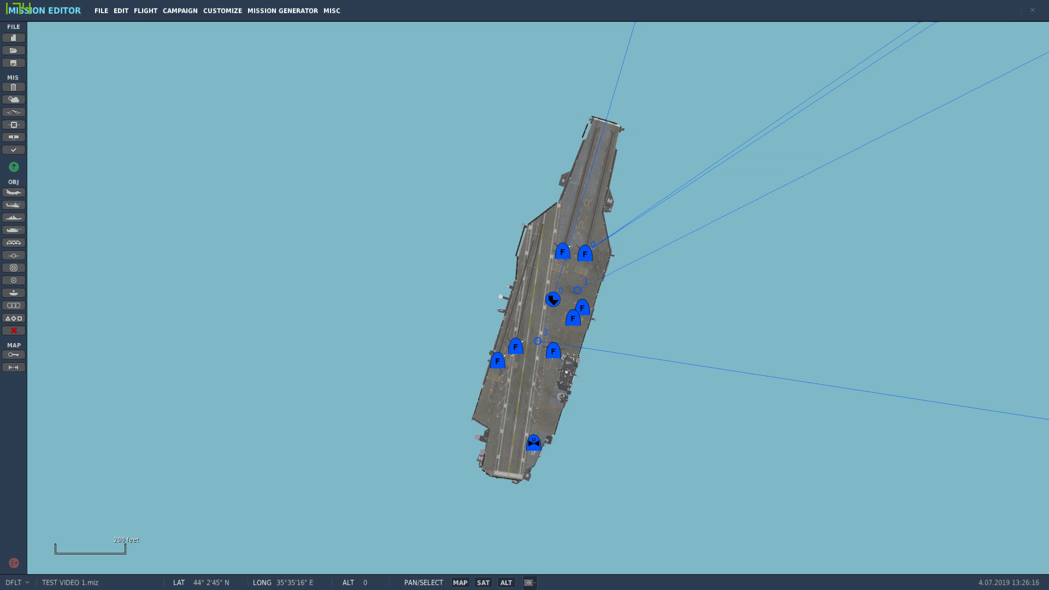
{"action": "left_click", "coordinate": [553, 299]}
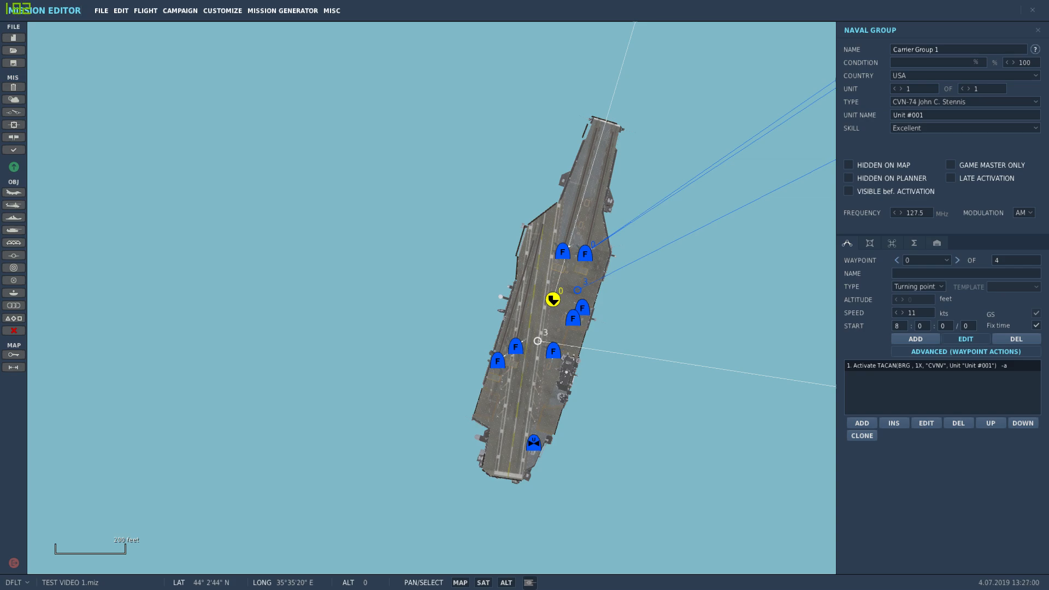
Find the Tu-160 bomber parked on the northeastern apron at Krymsk and open its group settings.
{"action": "scroll", "coordinate": [669, 330], "scroll_direction": "down", "scroll_amount": 8}
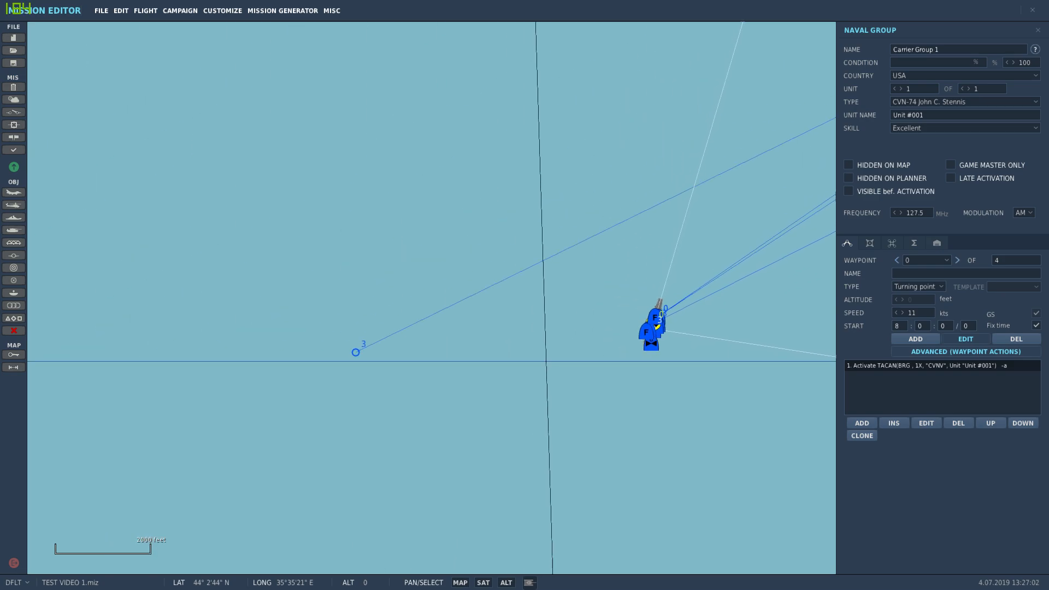
{"action": "left_click_drag", "start_coordinate": [724, 302], "coordinate": [420, 313]}
{"action": "scroll", "coordinate": [420, 313], "scroll_direction": "down", "scroll_amount": 2}
{"action": "scroll", "coordinate": [596, 309], "scroll_direction": "down", "scroll_amount": 8}
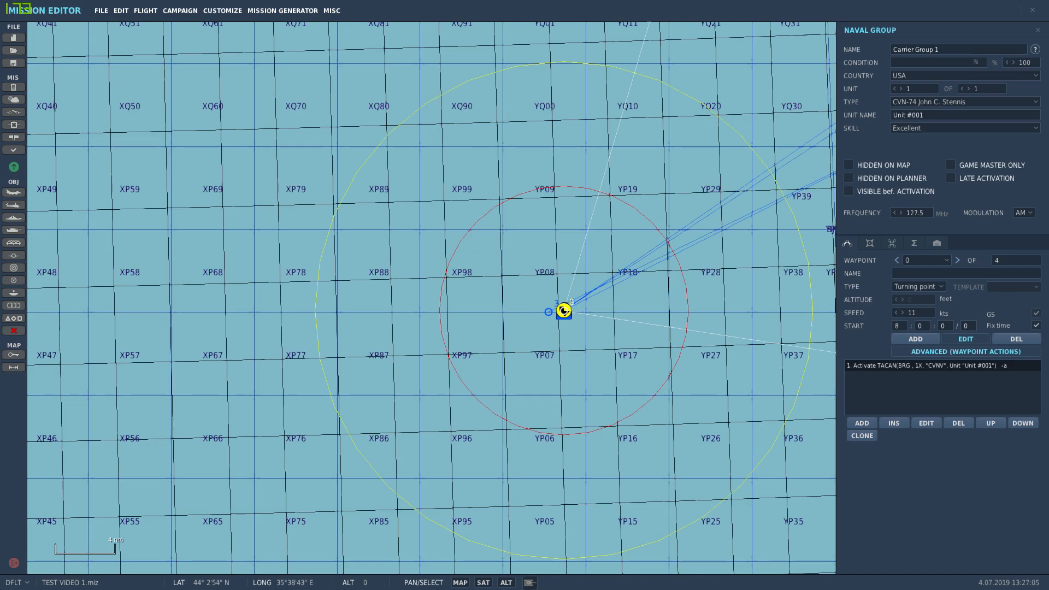
{"action": "scroll", "coordinate": [355, 372], "scroll_direction": "down", "scroll_amount": 4}
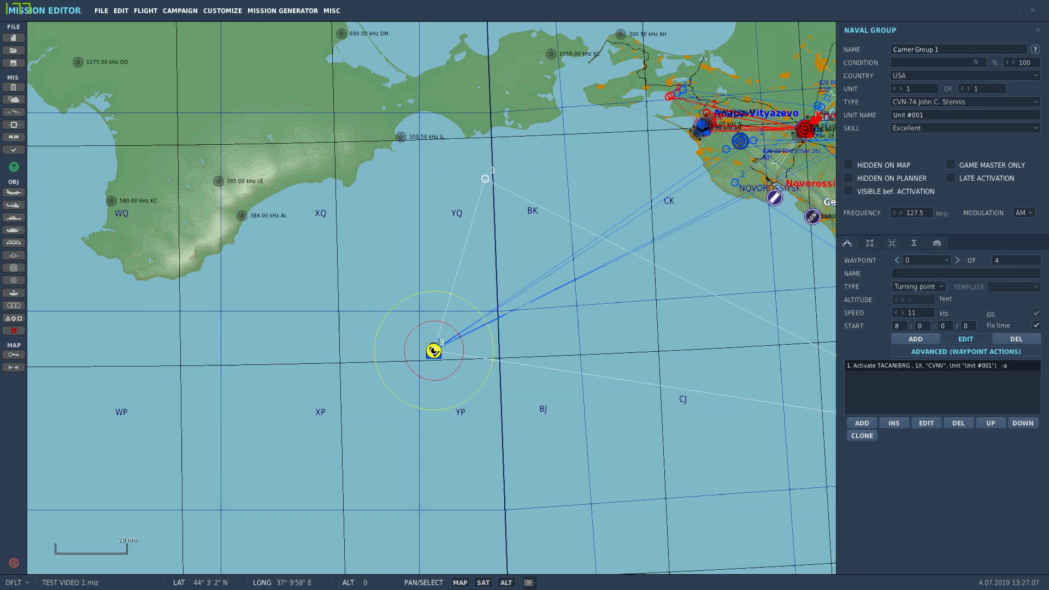
{"action": "scroll", "coordinate": [793, 153], "scroll_direction": "up", "scroll_amount": 6}
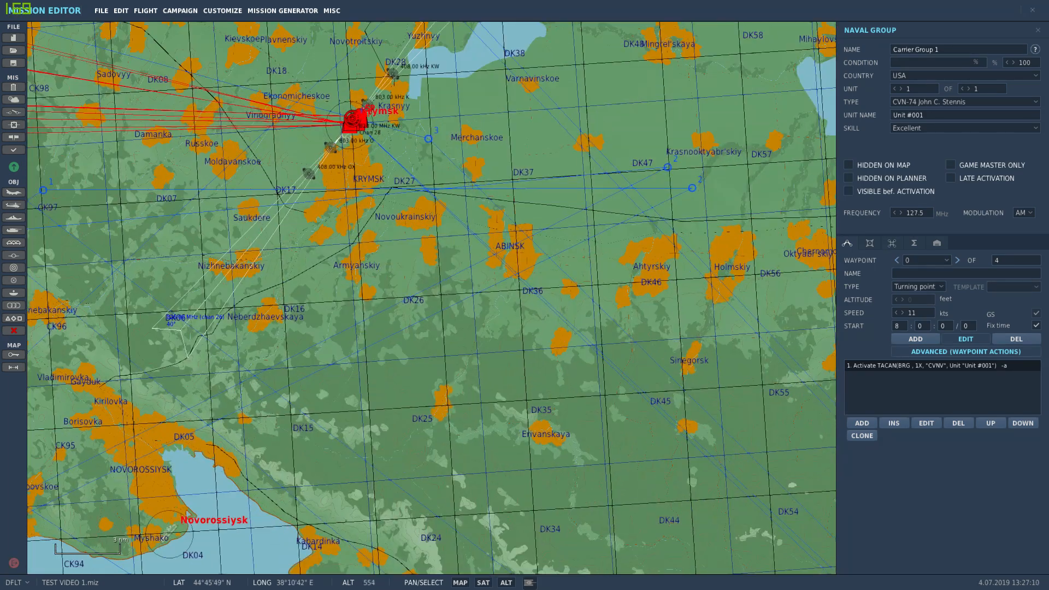
{"action": "left_click_drag", "start_coordinate": [785, 137], "coordinate": [324, 434]}
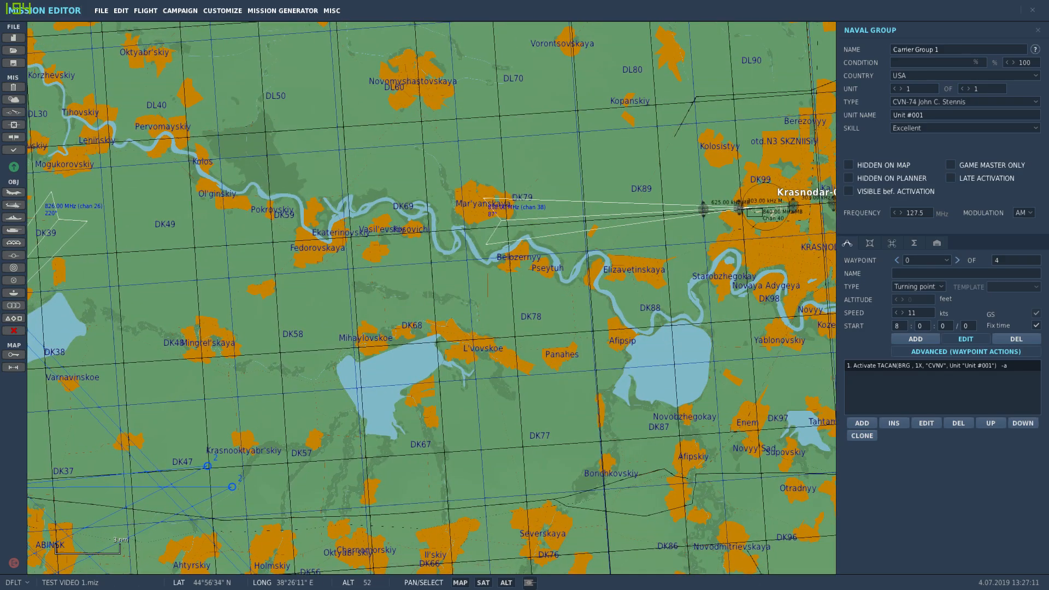
{"action": "scroll", "coordinate": [324, 435], "scroll_direction": "down", "scroll_amount": 2}
{"action": "scroll", "coordinate": [808, 285], "scroll_direction": "down", "scroll_amount": 5}
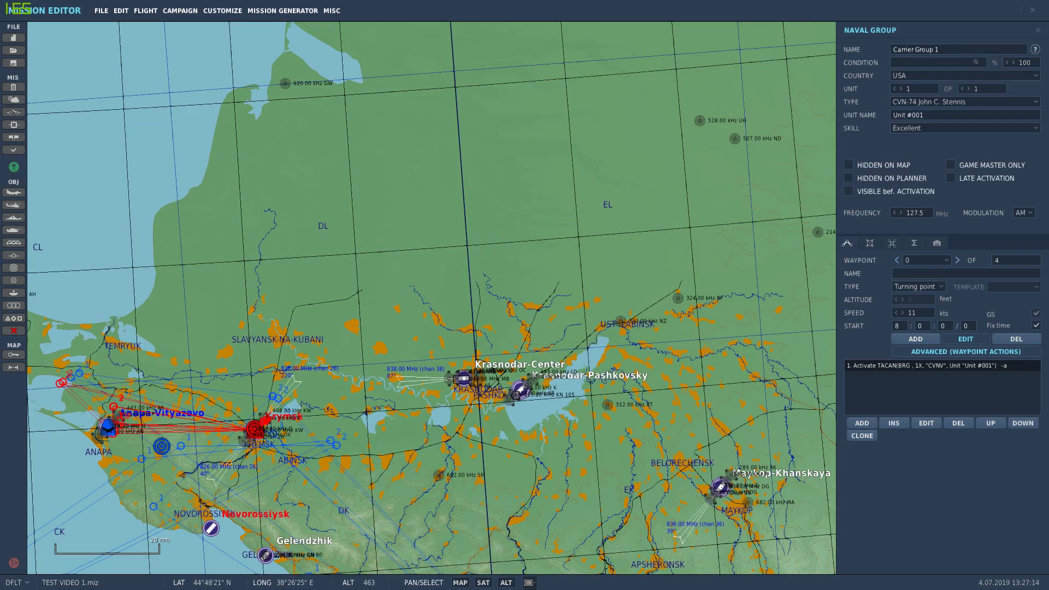
{"action": "scroll", "coordinate": [643, 351], "scroll_direction": "up", "scroll_amount": 8}
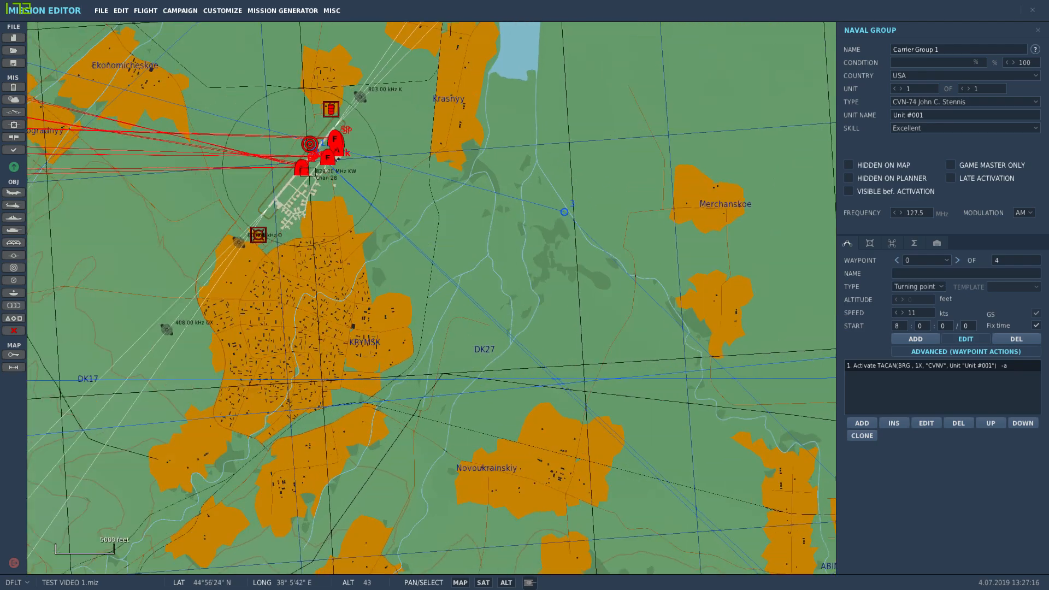
{"action": "scroll", "coordinate": [304, 170], "scroll_direction": "up", "scroll_amount": 5}
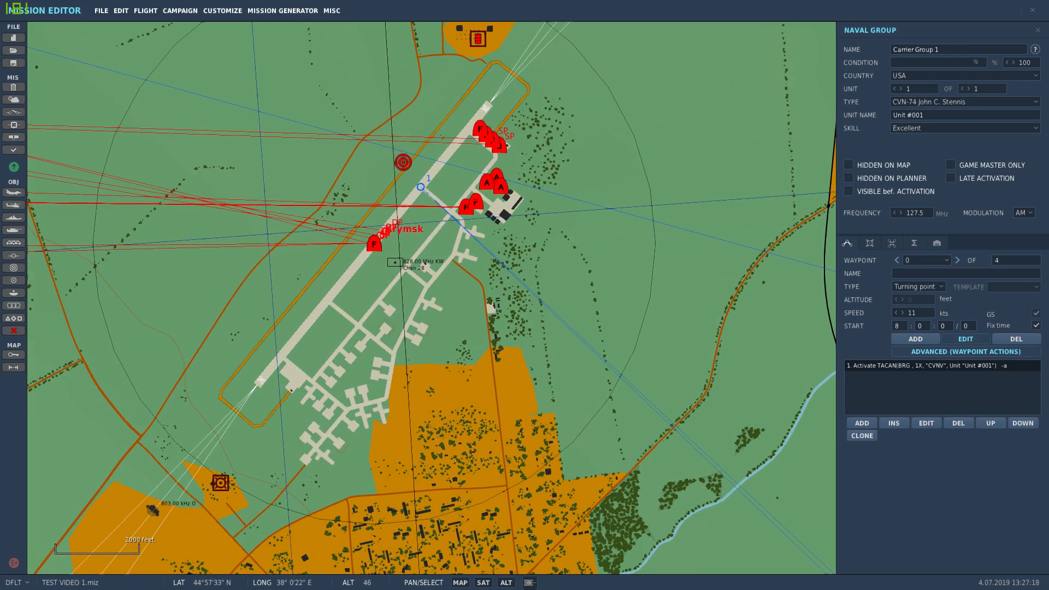
{"action": "left_click_drag", "start_coordinate": [465, 204], "coordinate": [570, 479]}
{"action": "scroll", "coordinate": [570, 478], "scroll_direction": "up", "scroll_amount": 2}
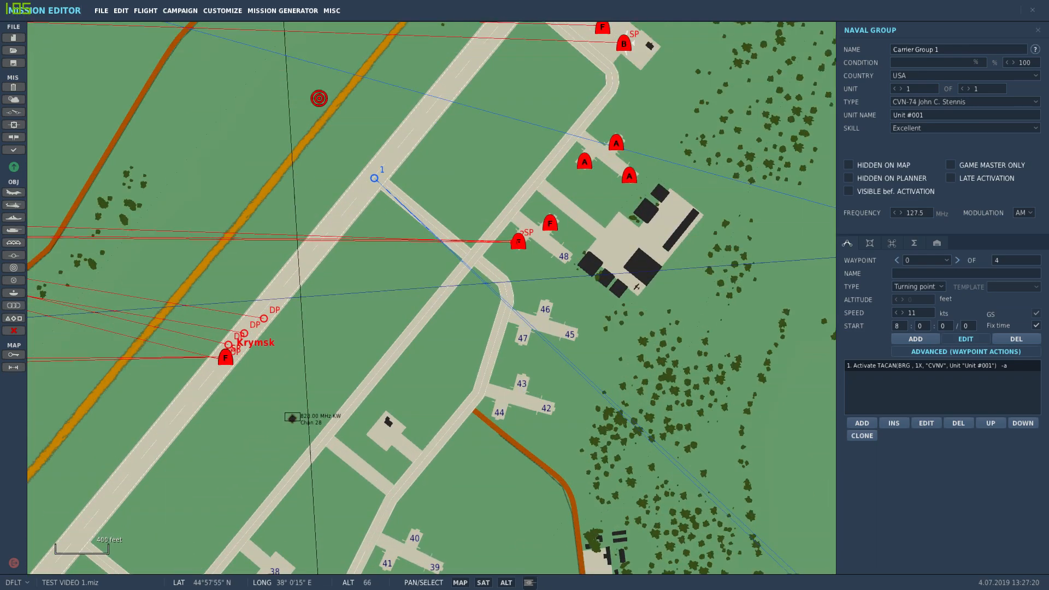
{"action": "scroll", "coordinate": [548, 352], "scroll_direction": "up", "scroll_amount": 2}
{"action": "left_click_drag", "start_coordinate": [546, 278], "coordinate": [519, 559]}
{"action": "left_click_drag", "start_coordinate": [386, 432], "coordinate": [412, 372]}
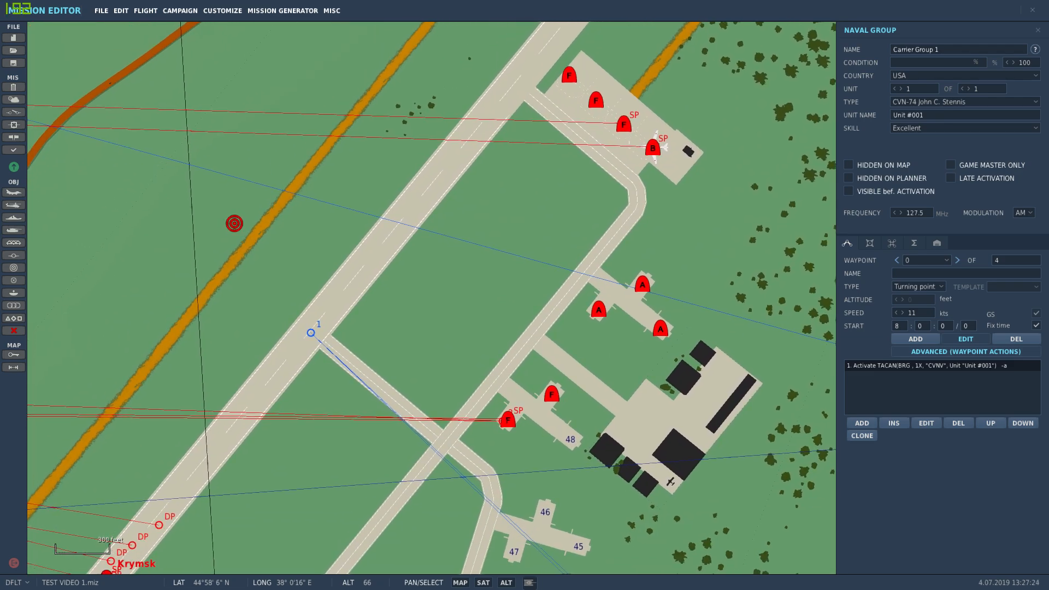
{"action": "left_click_drag", "start_coordinate": [540, 84], "coordinate": [546, 223]}
{"action": "scroll", "coordinate": [708, 353], "scroll_direction": "up", "scroll_amount": 4}
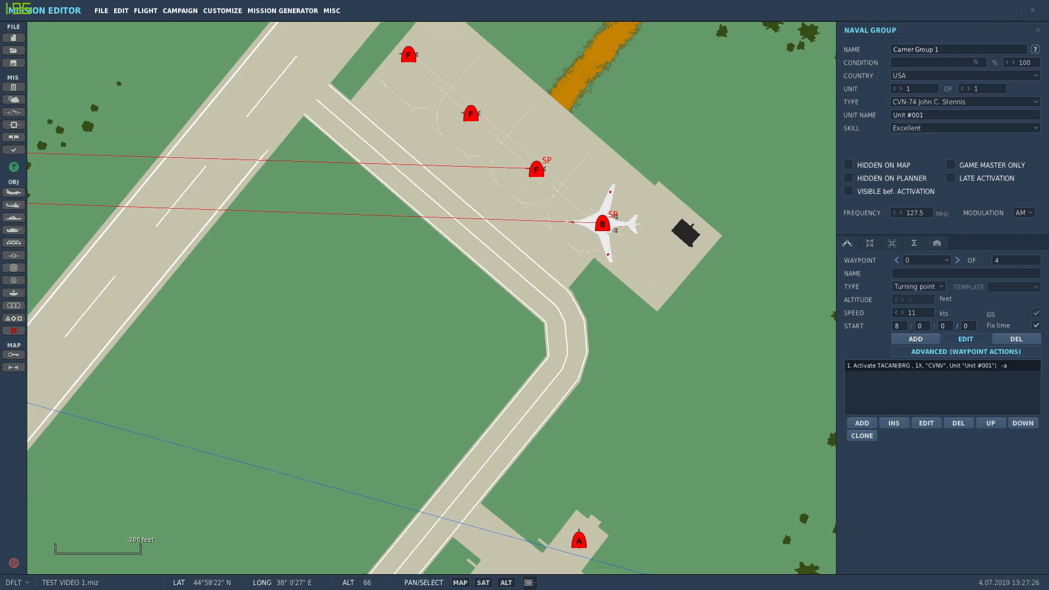
{"action": "scroll", "coordinate": [708, 353], "scroll_direction": "up", "scroll_amount": 1}
{"action": "left_click_drag", "start_coordinate": [587, 306], "coordinate": [724, 343]}
{"action": "scroll", "coordinate": [724, 343], "scroll_direction": "up", "scroll_amount": 3}
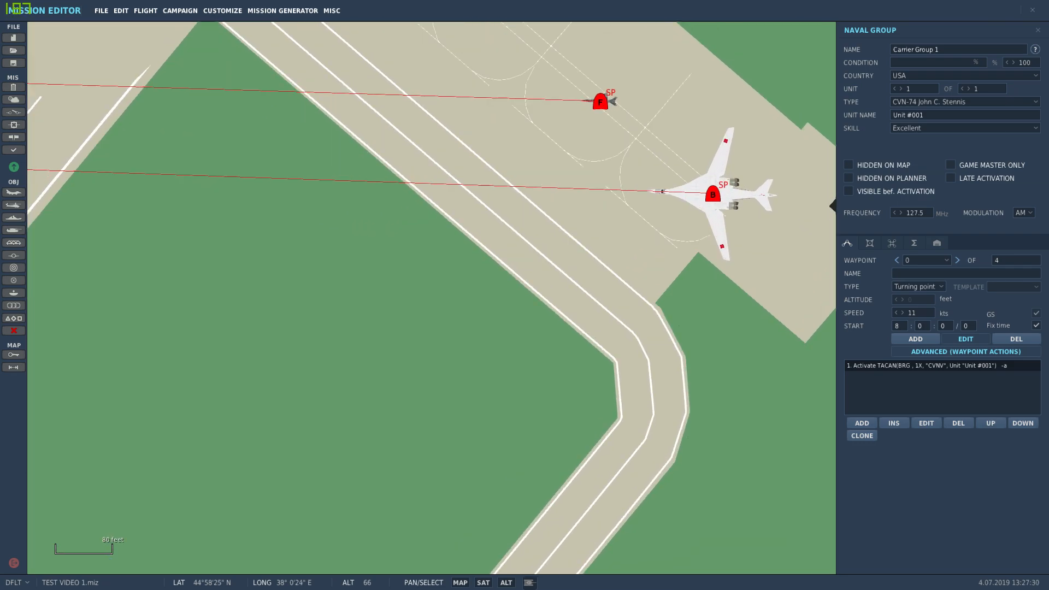
{"action": "left_click", "coordinate": [713, 195]}
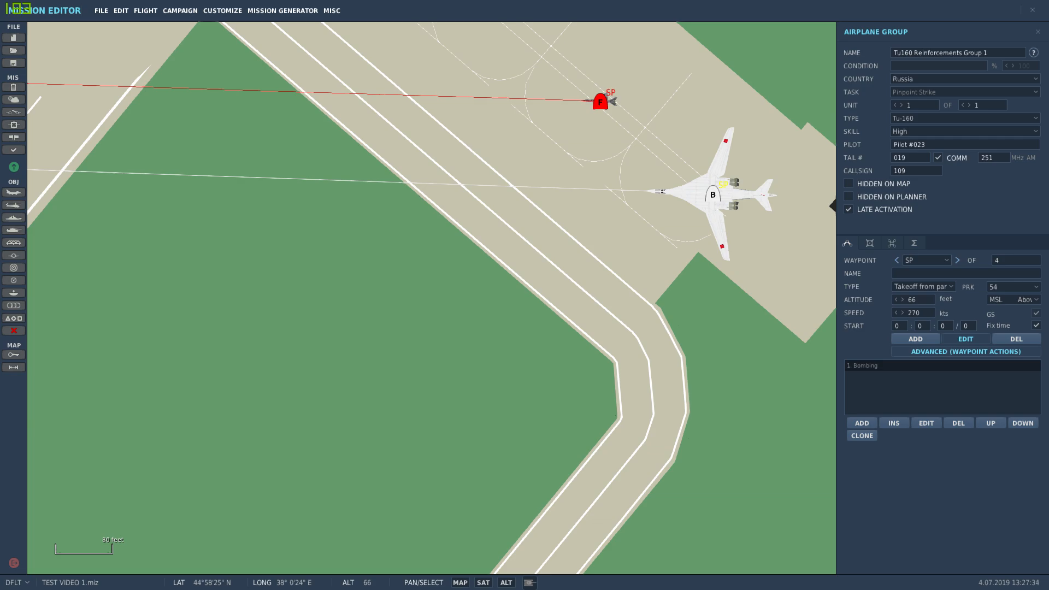
Review the parking spot choices for the Tu-160's takeoff waypoint against its apron at Krymsk.
{"action": "scroll", "coordinate": [707, 194], "scroll_direction": "down", "scroll_amount": 1}
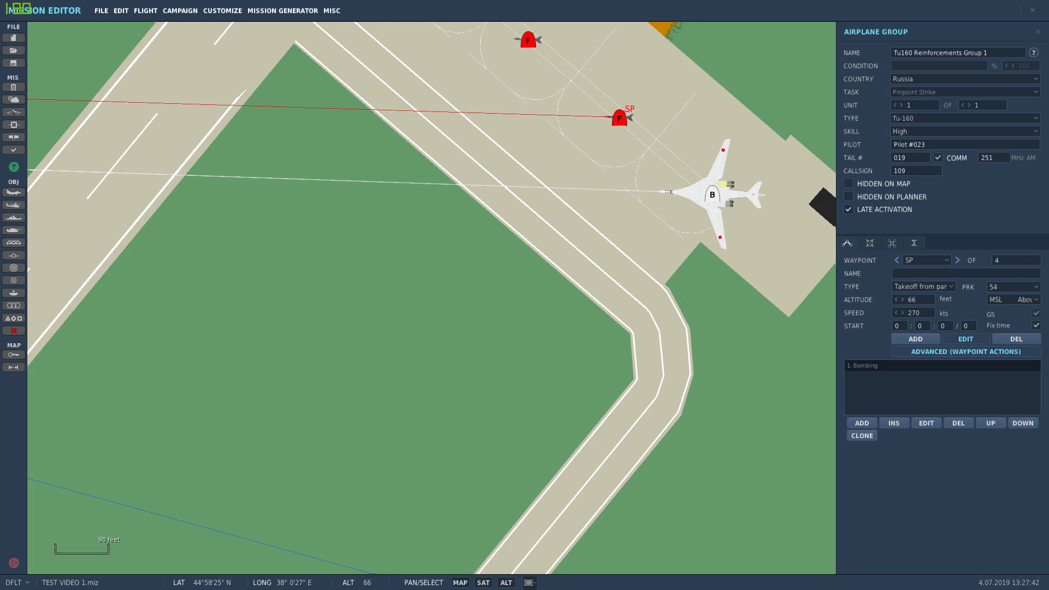
{"action": "scroll", "coordinate": [682, 242], "scroll_direction": "down", "scroll_amount": 2}
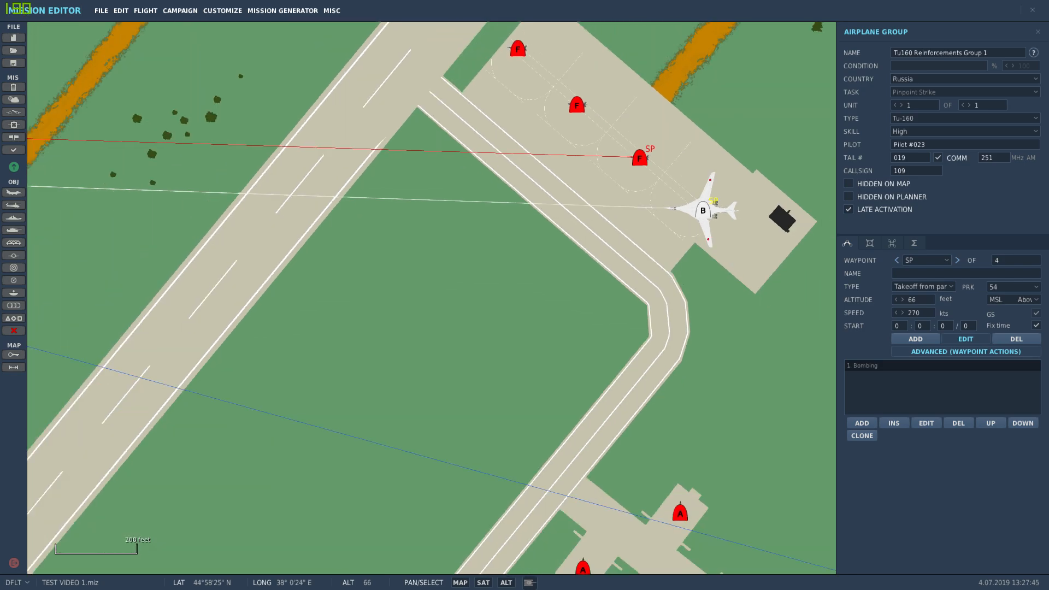
{"action": "left_click", "coordinate": [1035, 287]}
{"action": "left_click", "coordinate": [1035, 287]}
{"action": "left_click_drag", "start_coordinate": [278, 246], "coordinate": [314, 411]}
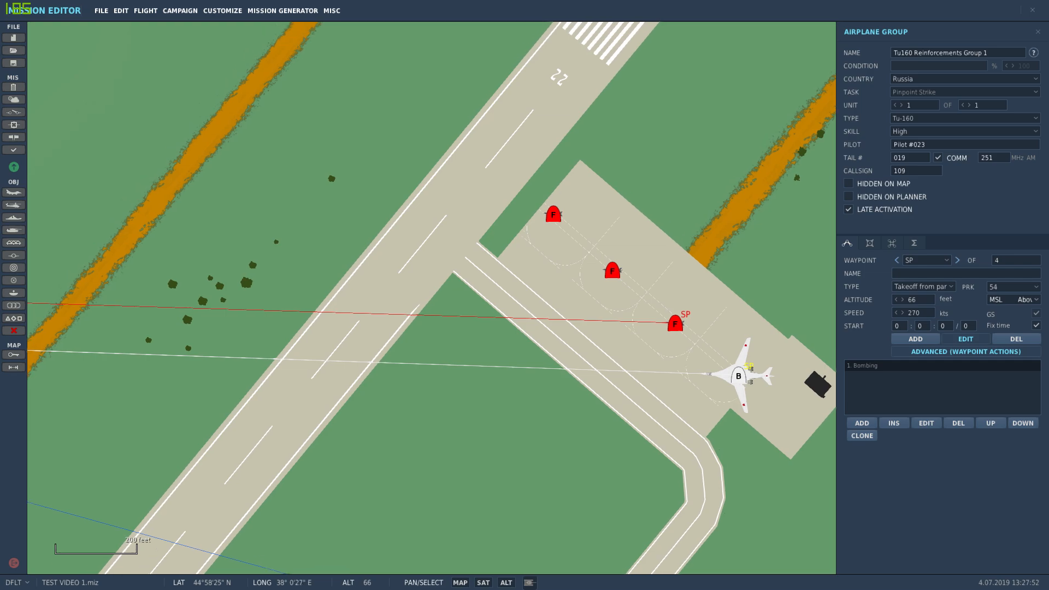
{"action": "left_click", "coordinate": [1036, 287]}
{"action": "left_click", "coordinate": [1036, 287]}
Inspect the MiG-21 escort group's task choices and the settings and action choices of its Escort waypoint task.
{"action": "left_click", "coordinate": [675, 324]}
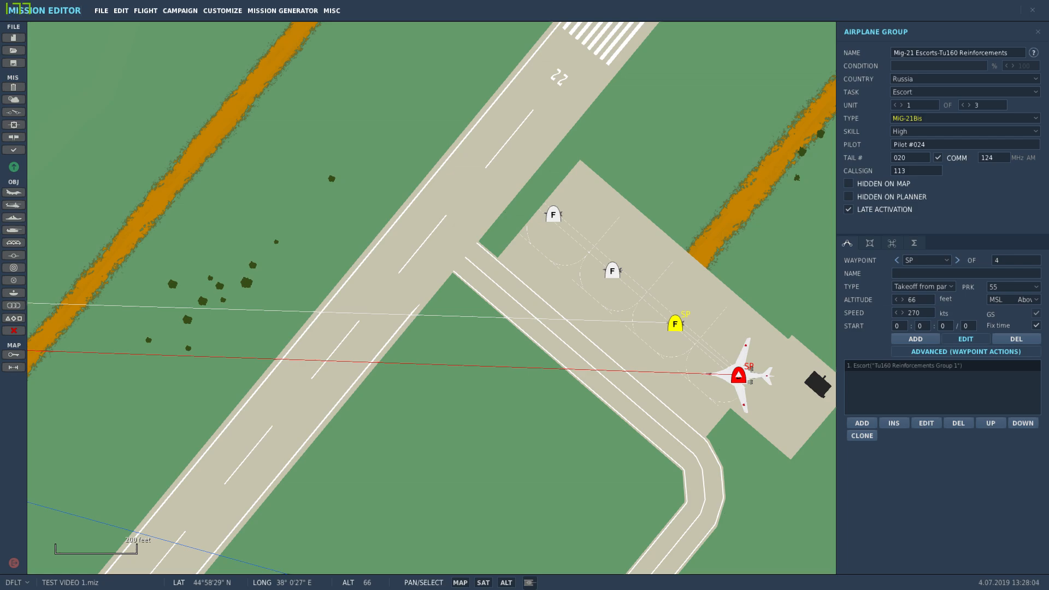
{"action": "left_click", "coordinate": [965, 92]}
{"action": "left_click", "coordinate": [965, 92]}
{"action": "left_click", "coordinate": [926, 424]}
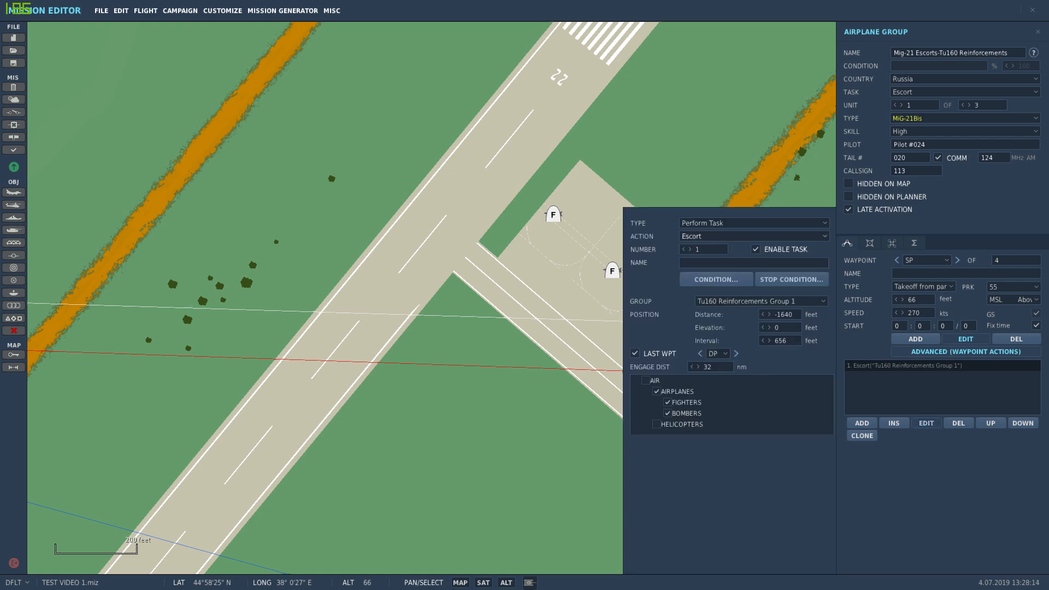
{"action": "left_click", "coordinate": [702, 237]}
{"action": "left_click", "coordinate": [753, 237]}
{"action": "left_click", "coordinate": [538, 341]}
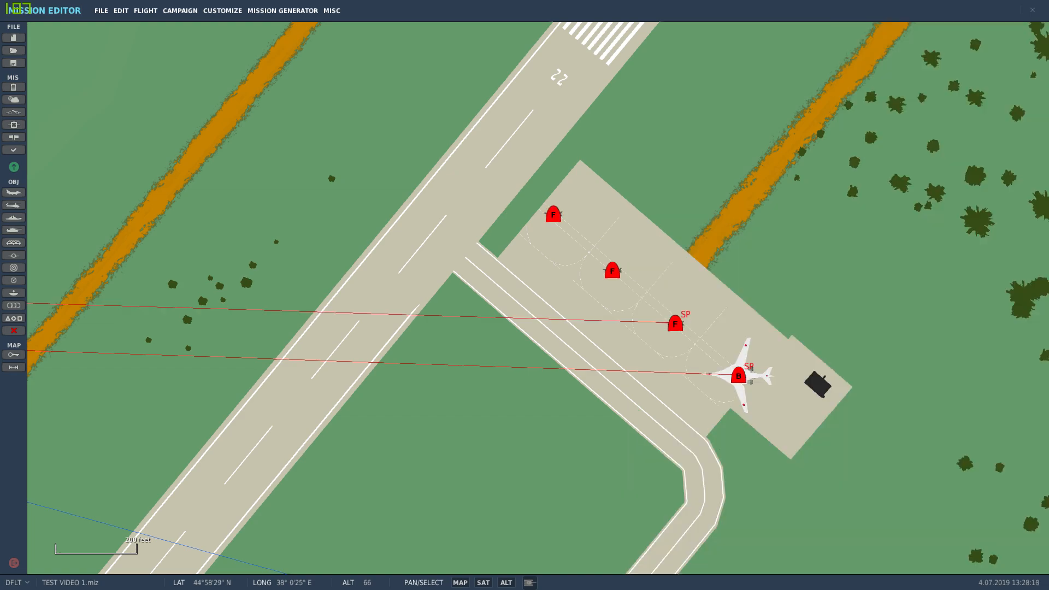
Select the MiG-21 escort group and examine its parking positions beside the Tu-160 and the DP waypoints on the Krymsk runway.
{"action": "left_click", "coordinate": [675, 324]}
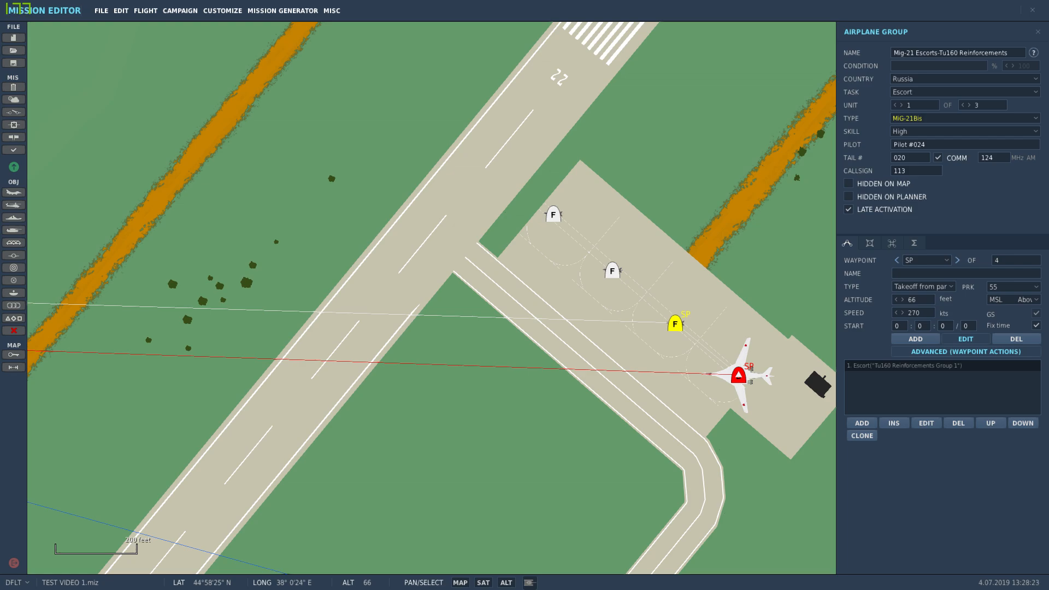
{"action": "scroll", "coordinate": [745, 381], "scroll_direction": "up", "scroll_amount": 6}
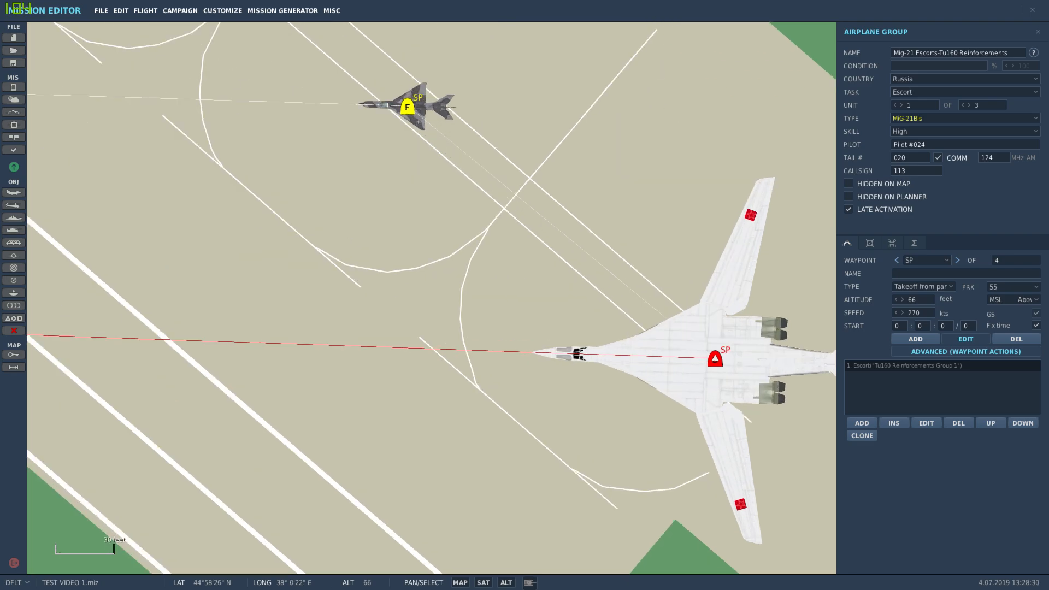
{"action": "scroll", "coordinate": [404, 98], "scroll_direction": "up", "scroll_amount": 1}
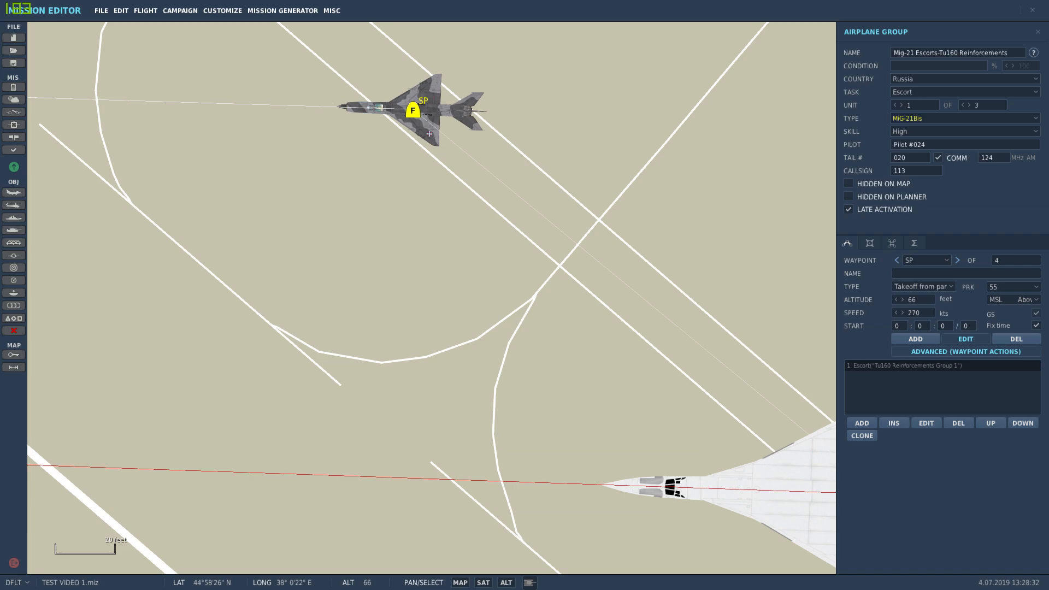
{"action": "scroll", "coordinate": [404, 97], "scroll_direction": "down", "scroll_amount": 1}
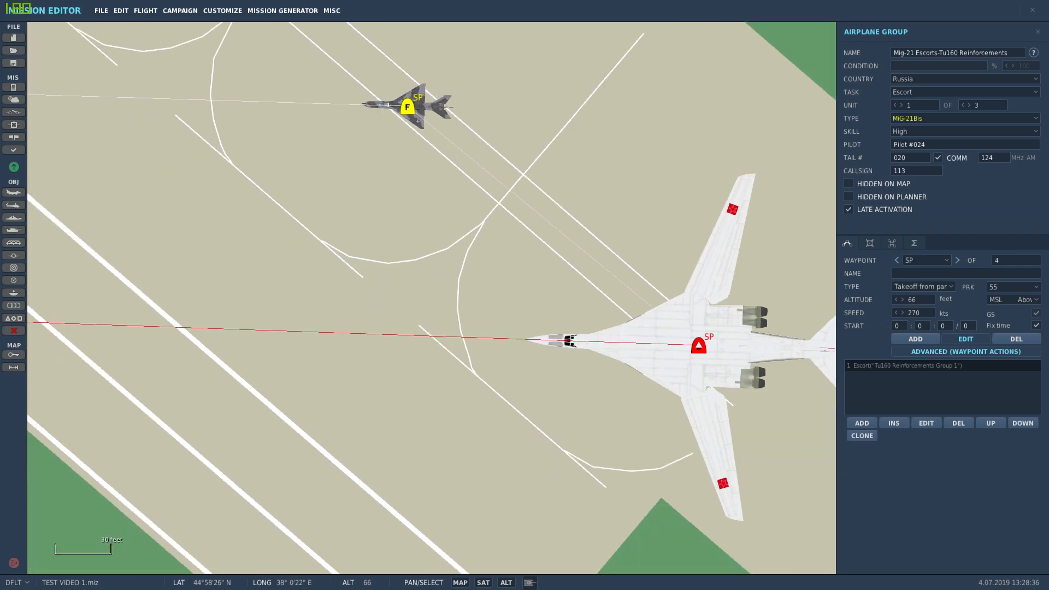
{"action": "scroll", "coordinate": [721, 357], "scroll_direction": "down", "scroll_amount": 5}
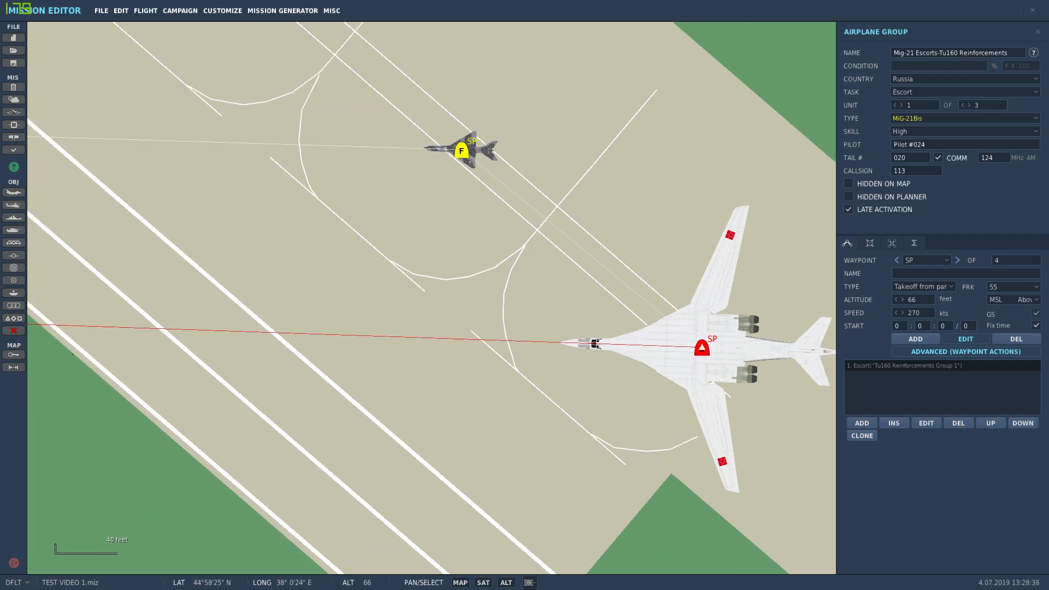
{"action": "scroll", "coordinate": [715, 353], "scroll_direction": "down", "scroll_amount": 5}
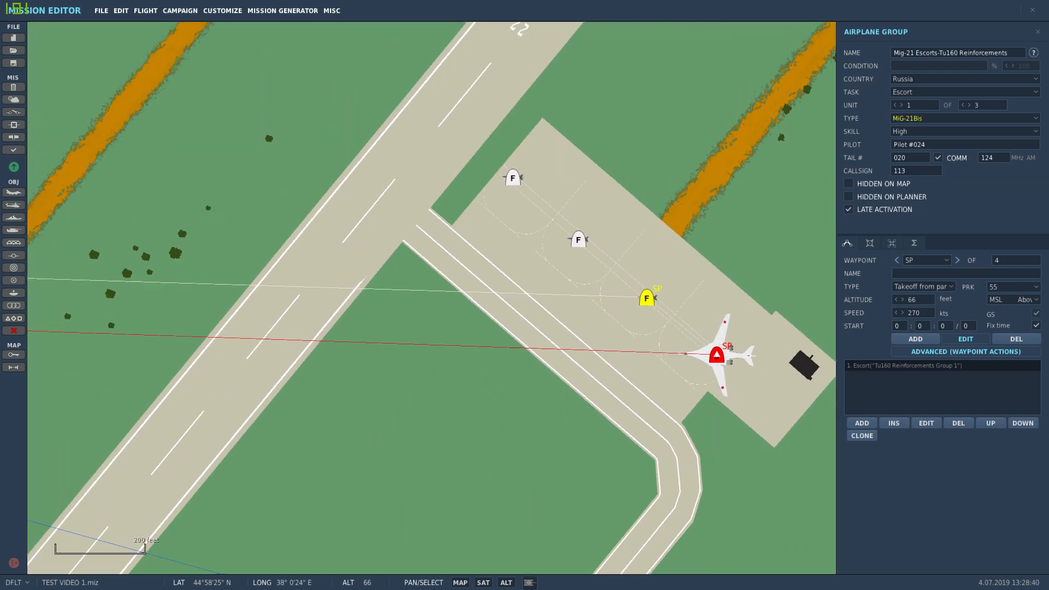
{"action": "scroll", "coordinate": [716, 350], "scroll_direction": "down", "scroll_amount": 2}
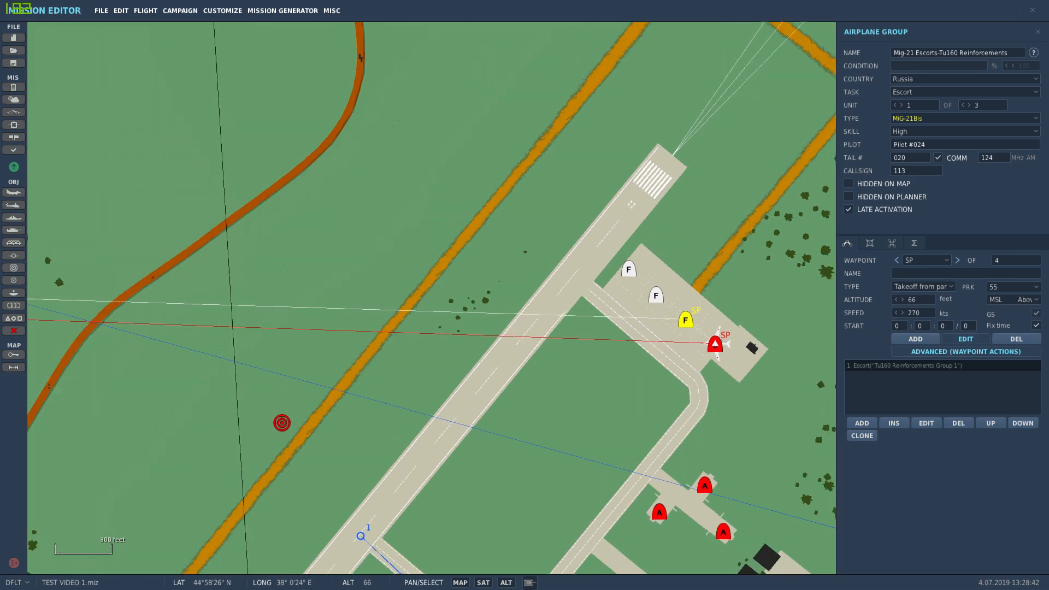
{"action": "scroll", "coordinate": [714, 344], "scroll_direction": "down", "scroll_amount": 1}
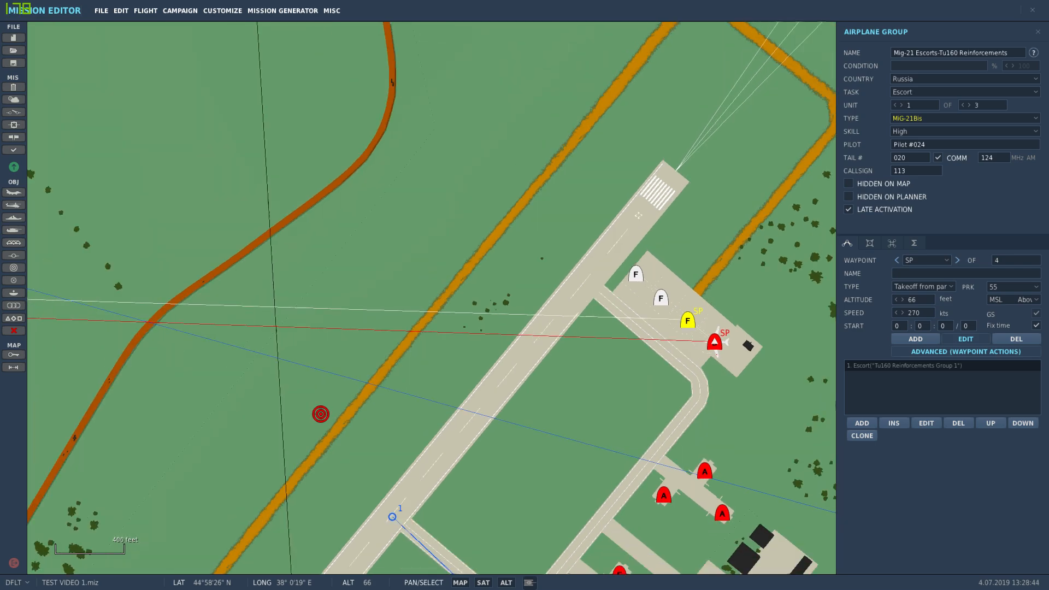
{"action": "scroll", "coordinate": [578, 363], "scroll_direction": "down", "scroll_amount": 2}
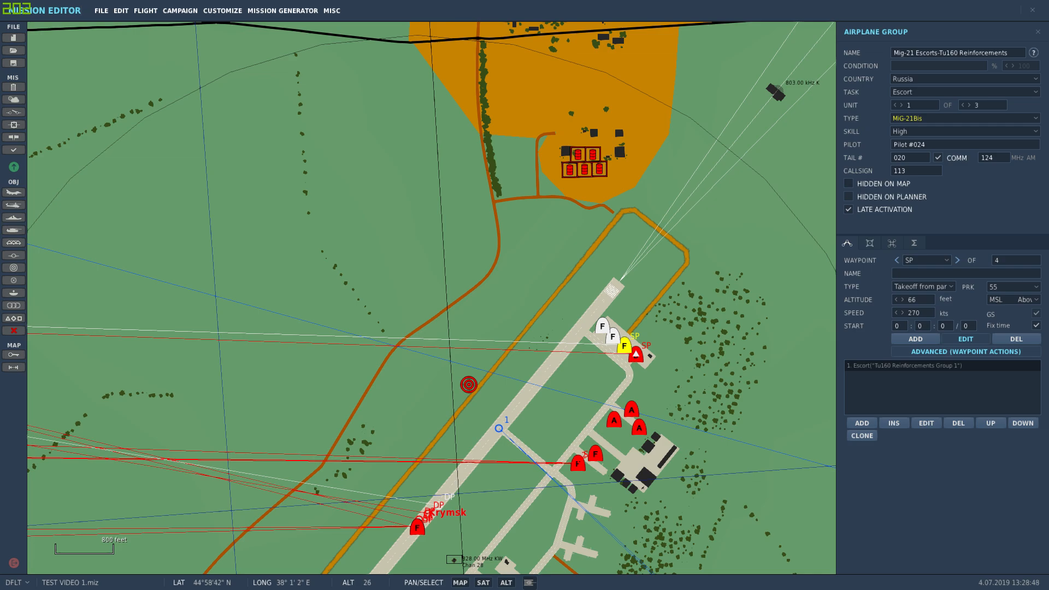
{"action": "scroll", "coordinate": [662, 388], "scroll_direction": "down", "scroll_amount": 1}
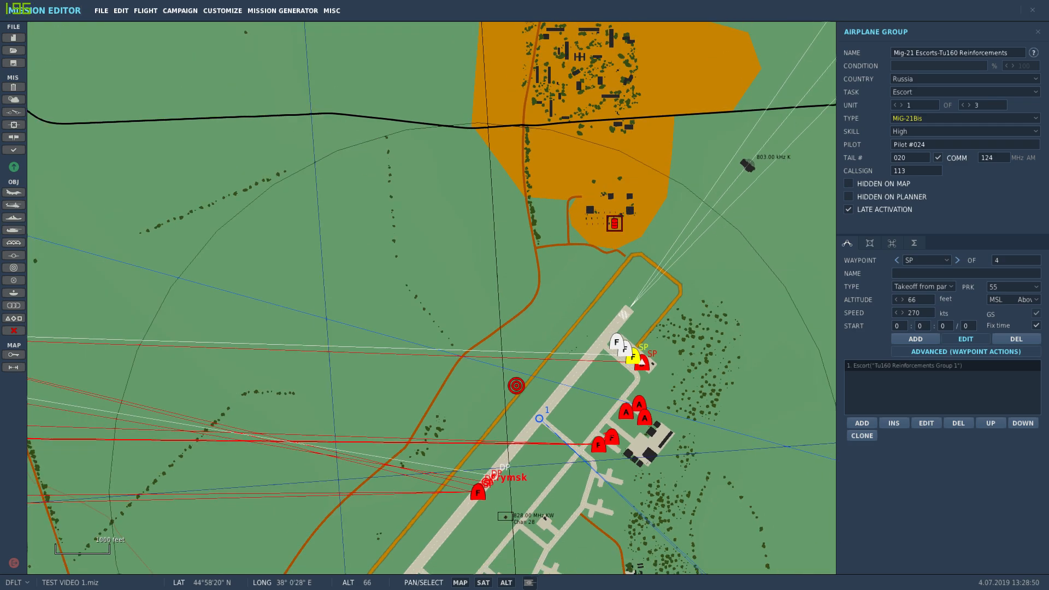
{"action": "scroll", "coordinate": [489, 517], "scroll_direction": "up", "scroll_amount": 8}
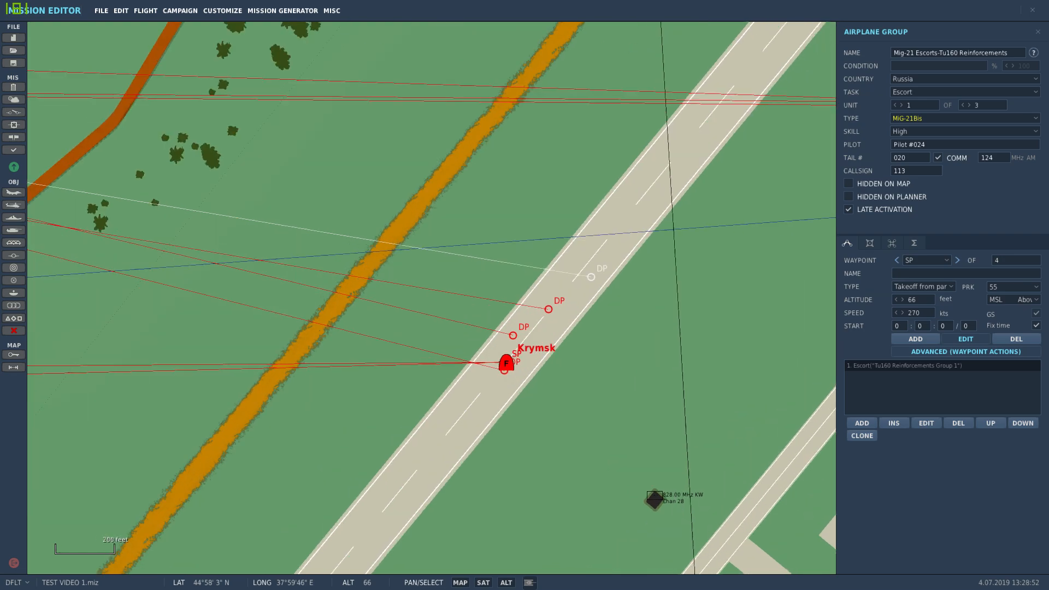
Select the stacked Su-27 groups on the Krymsk runway one after another and inspect their group settings.
{"action": "scroll", "coordinate": [618, 384], "scroll_direction": "up", "scroll_amount": 3}
{"action": "left_click_drag", "start_coordinate": [218, 306], "coordinate": [711, 355]}
{"action": "left_click", "coordinate": [600, 334]}
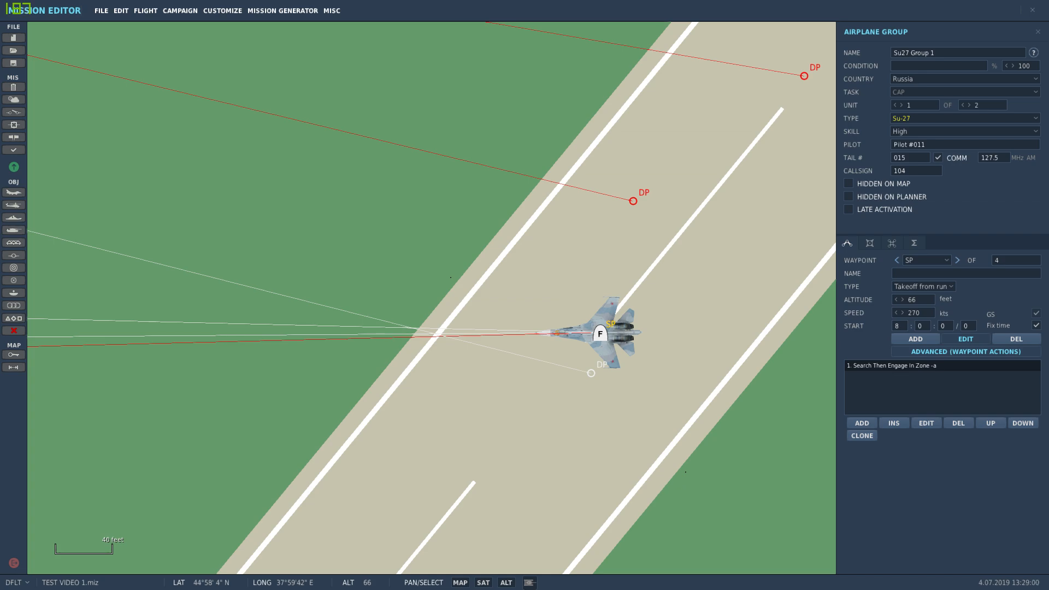
{"action": "left_click", "coordinate": [600, 334]}
{"action": "left_click", "coordinate": [600, 334]}
{"action": "left_click", "coordinate": [600, 333]}
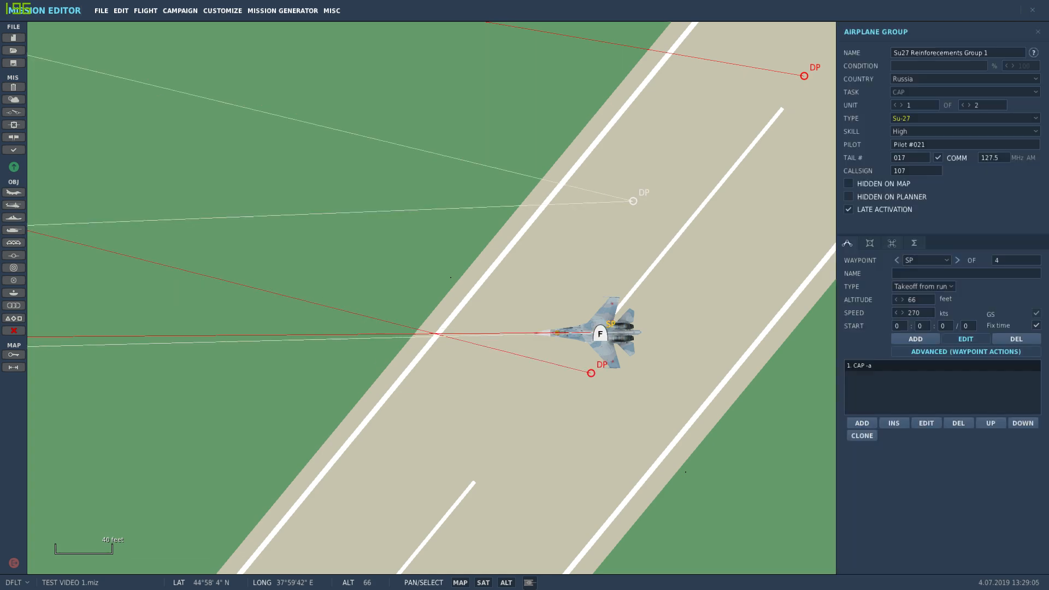
Compare the settings of Su27 Group 1 and Su27 Reinforecements Group 1 through the unit list.
{"action": "left_click", "coordinate": [13, 318]}
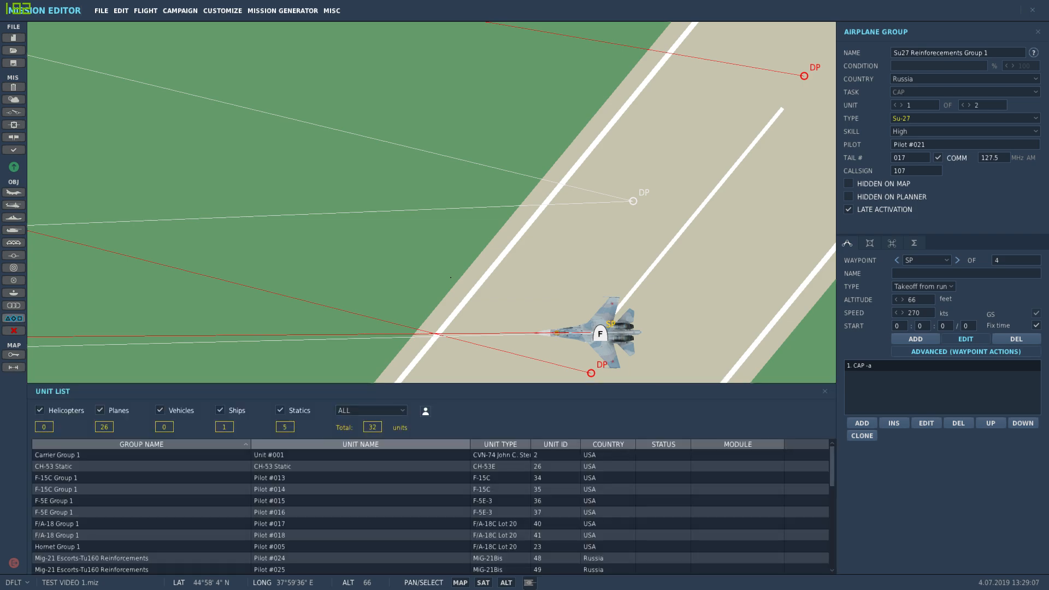
{"action": "scroll", "coordinate": [431, 511], "scroll_direction": "down", "scroll_amount": 3}
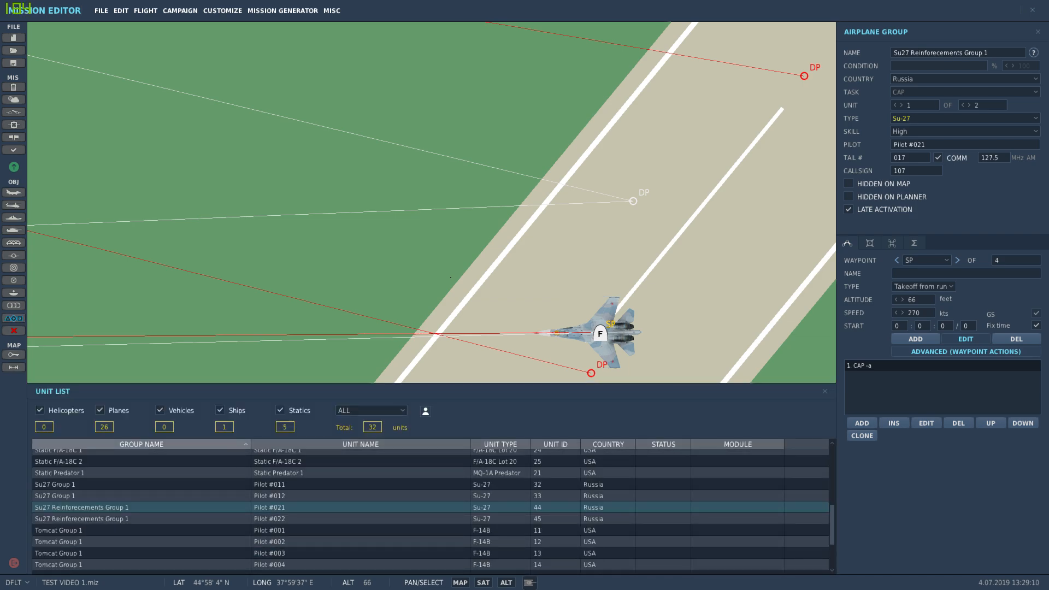
{"action": "left_click", "coordinate": [82, 507]}
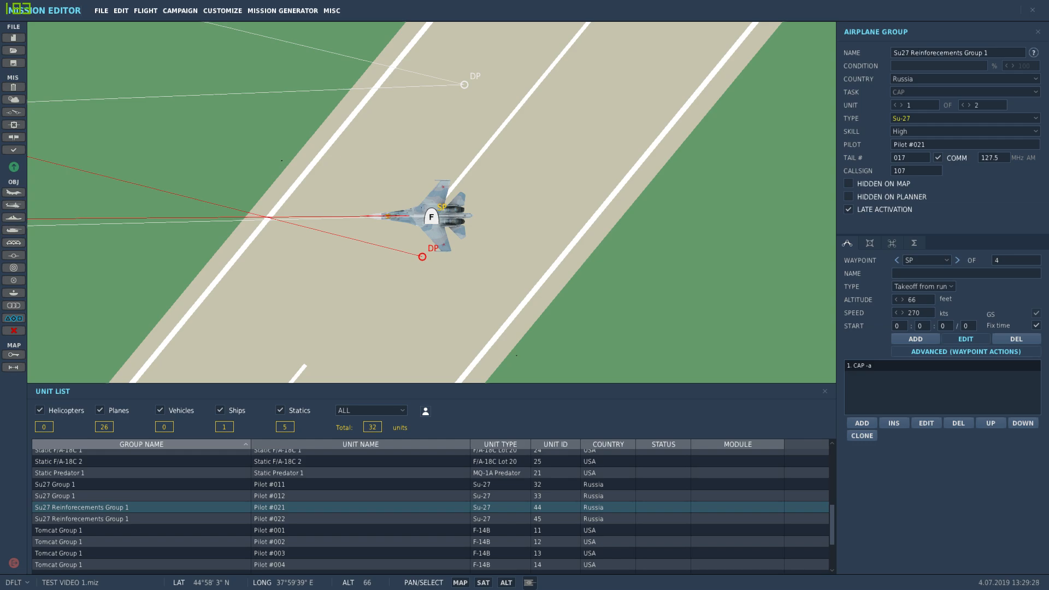
{"action": "left_click", "coordinate": [55, 484]}
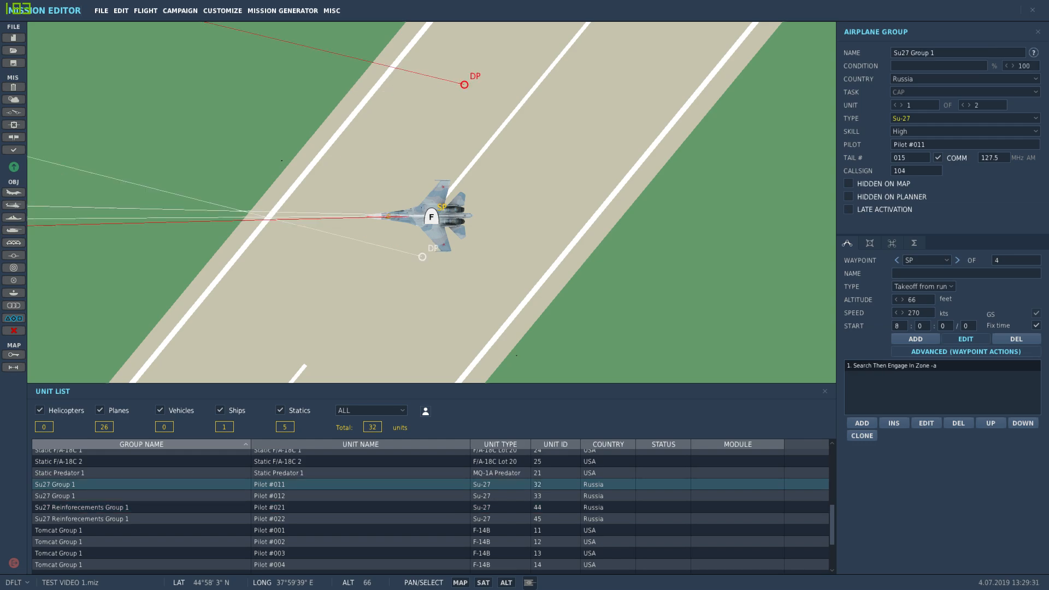
{"action": "left_click", "coordinate": [81, 507]}
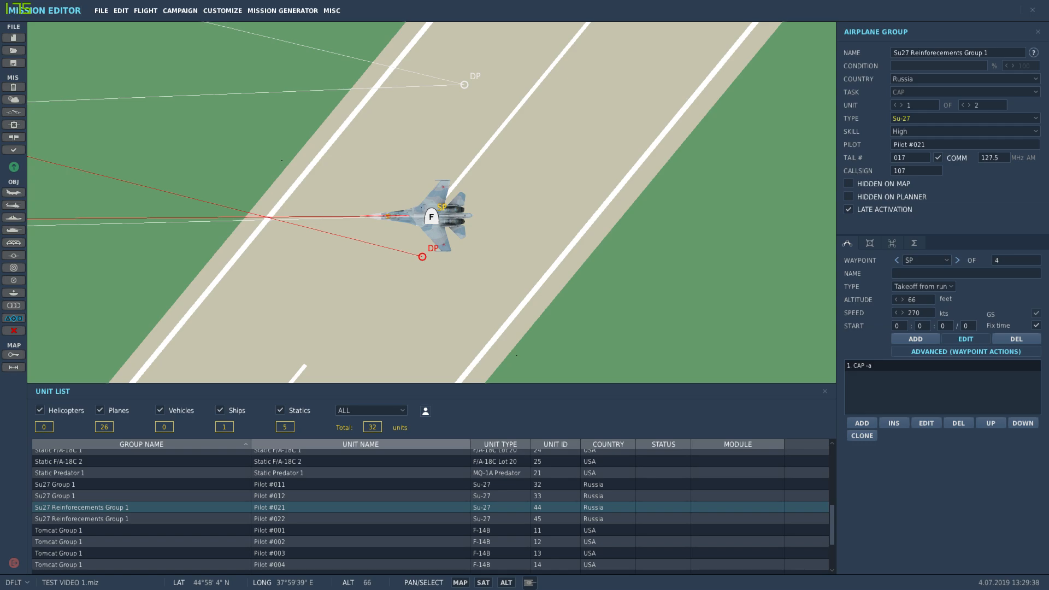
{"action": "scroll", "coordinate": [341, 311], "scroll_direction": "down", "scroll_amount": 6}
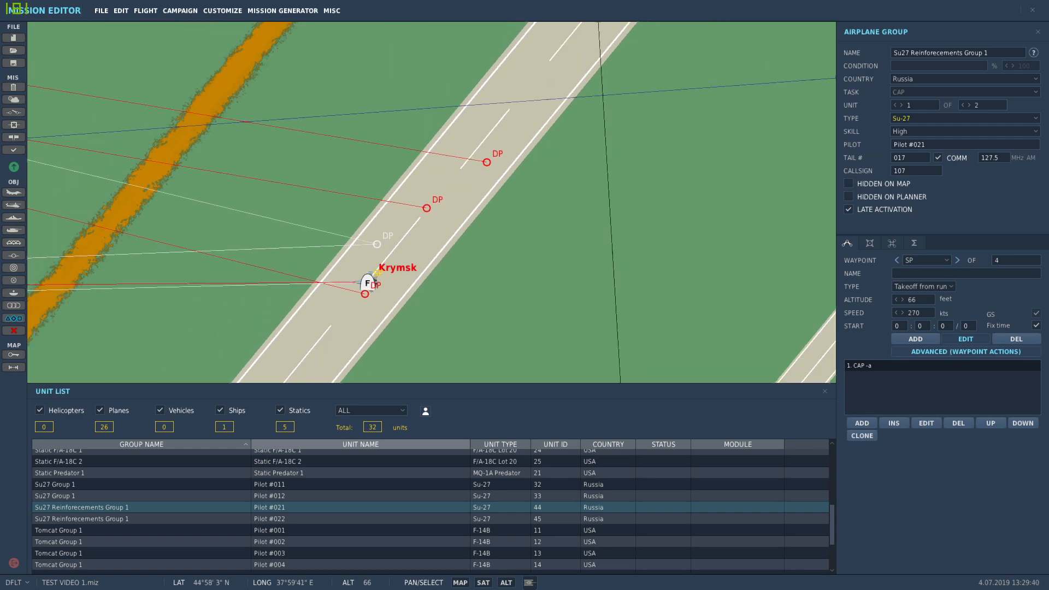
{"action": "scroll", "coordinate": [340, 311], "scroll_direction": "up", "scroll_amount": 6}
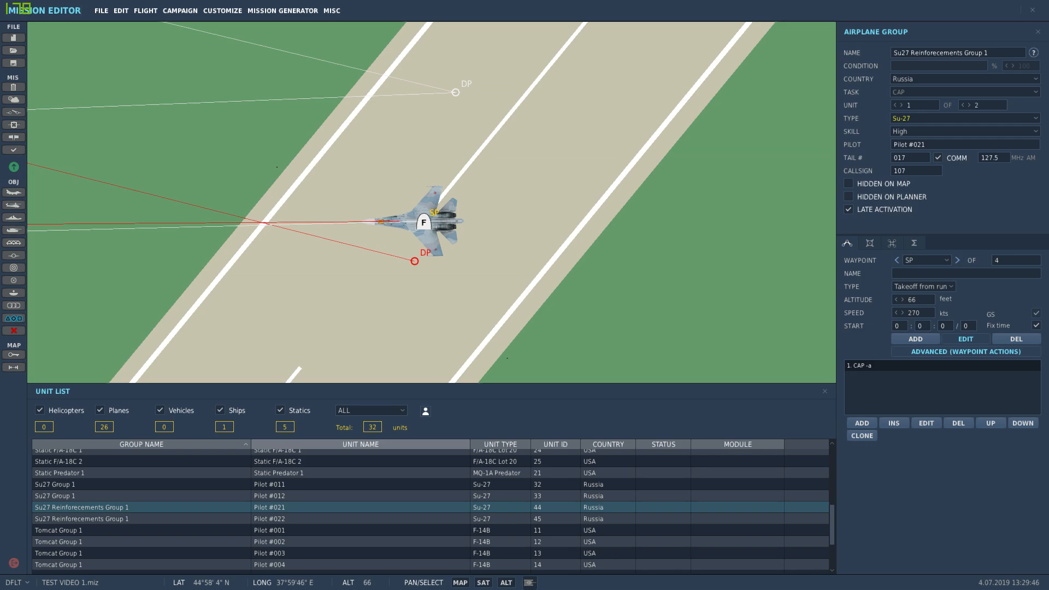
{"action": "left_click", "coordinate": [825, 391]}
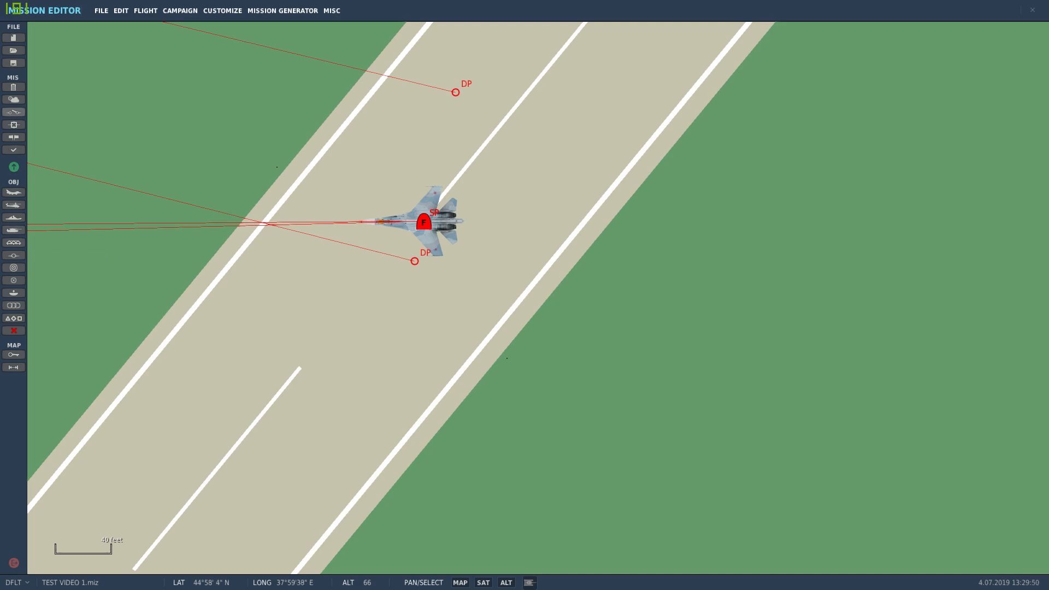
Create a once-only mission trigger named Su27 Reinforcements.
{"action": "left_click", "coordinate": [13, 112]}
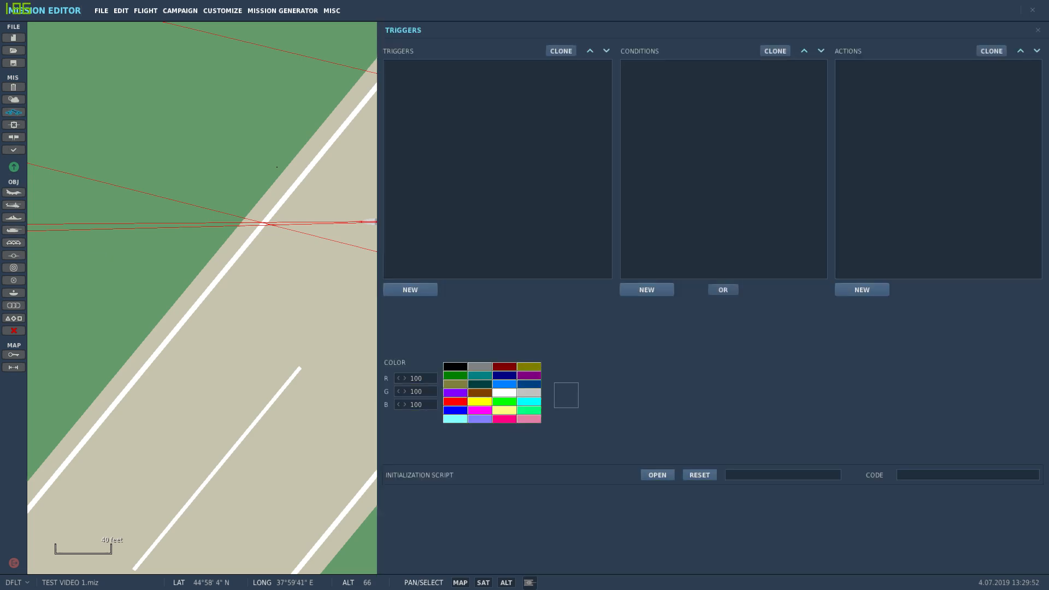
{"action": "left_click", "coordinate": [410, 290]}
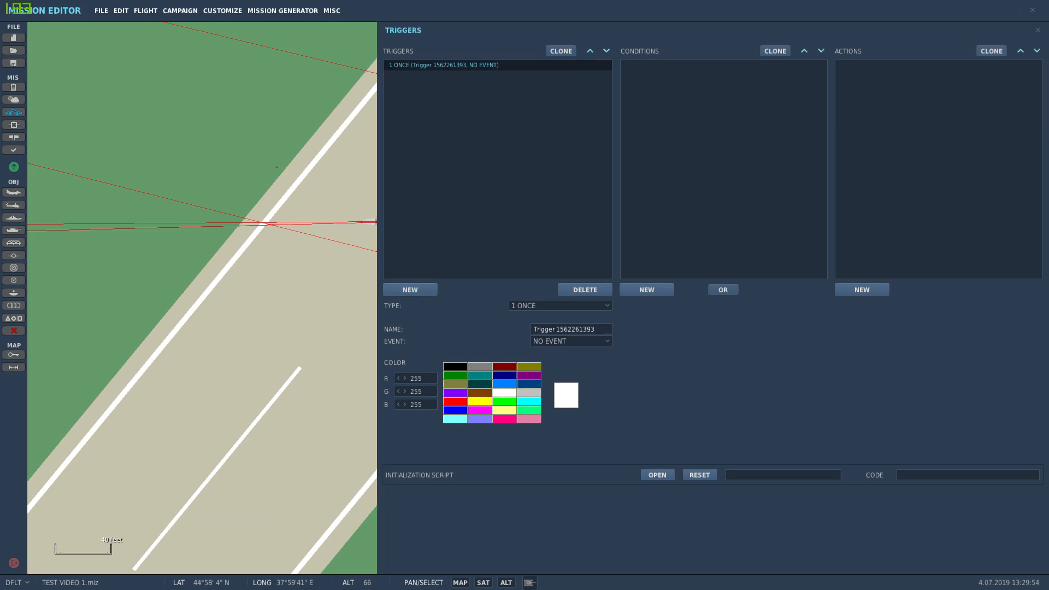
{"action": "double_click", "coordinate": [563, 329]}
{"action": "type", "text": "Su27"}
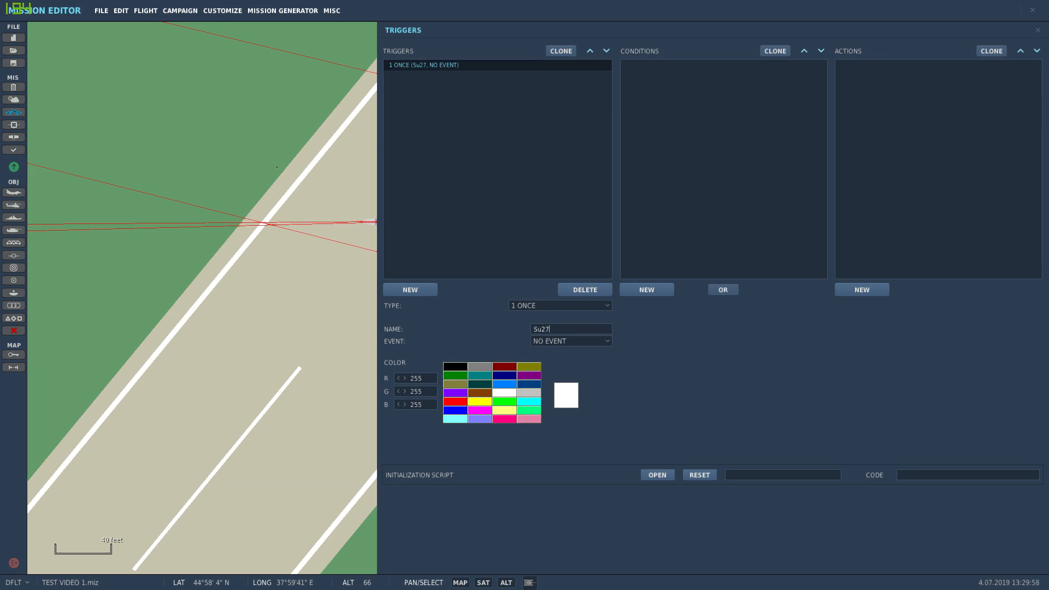
{"action": "type", "text": " Reinforcements"}
Add a GROUP DEAD condition for Su27 Group 1 to the Su27 Reinforcements trigger.
{"action": "left_click", "coordinate": [646, 290]}
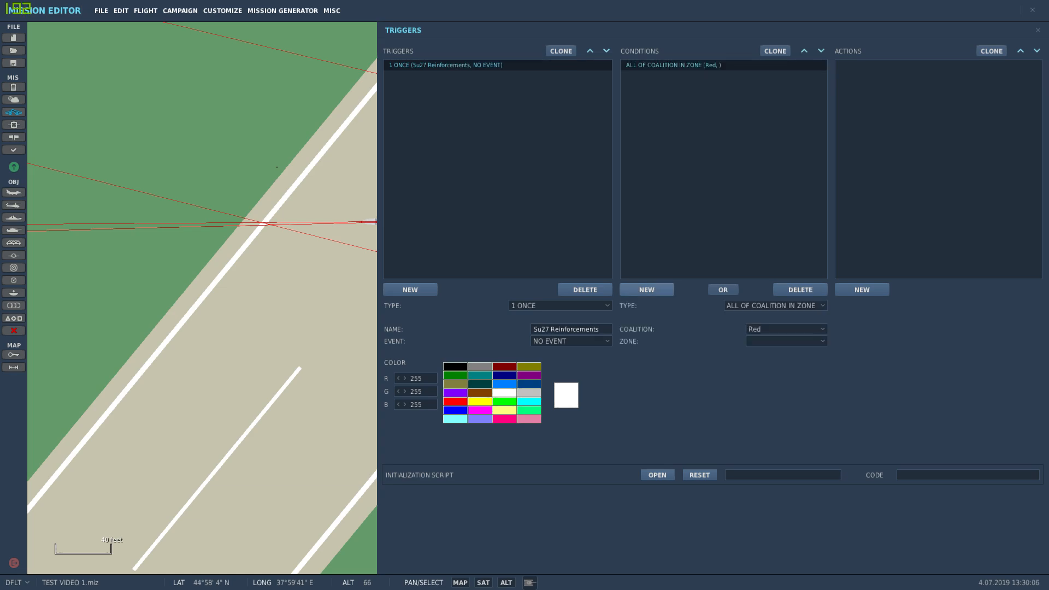
{"action": "left_click", "coordinate": [774, 306]}
{"action": "scroll", "coordinate": [776, 386], "scroll_direction": "down", "scroll_amount": 4}
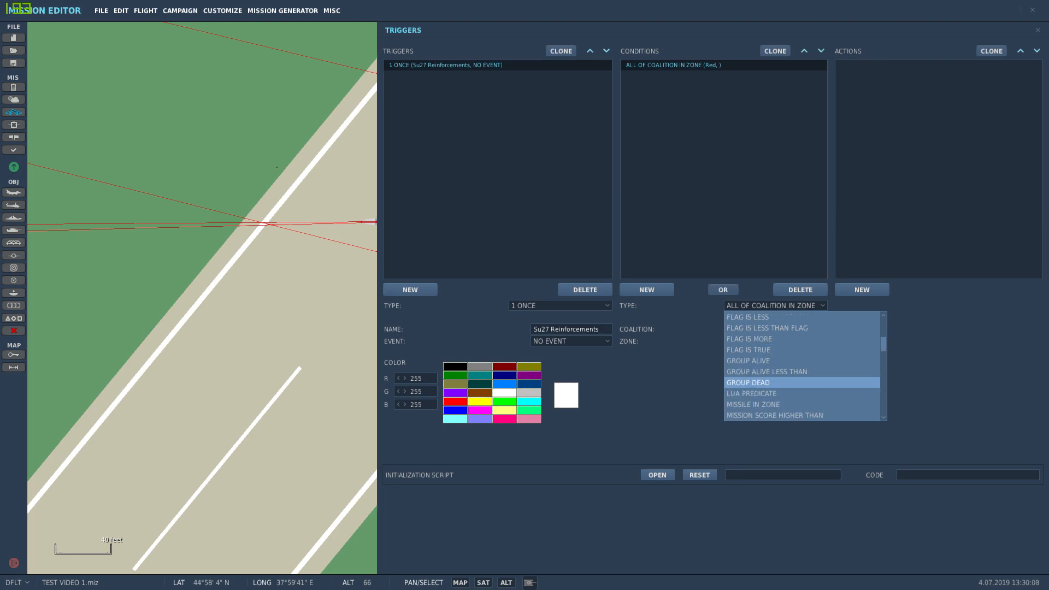
{"action": "left_click", "coordinate": [776, 382]}
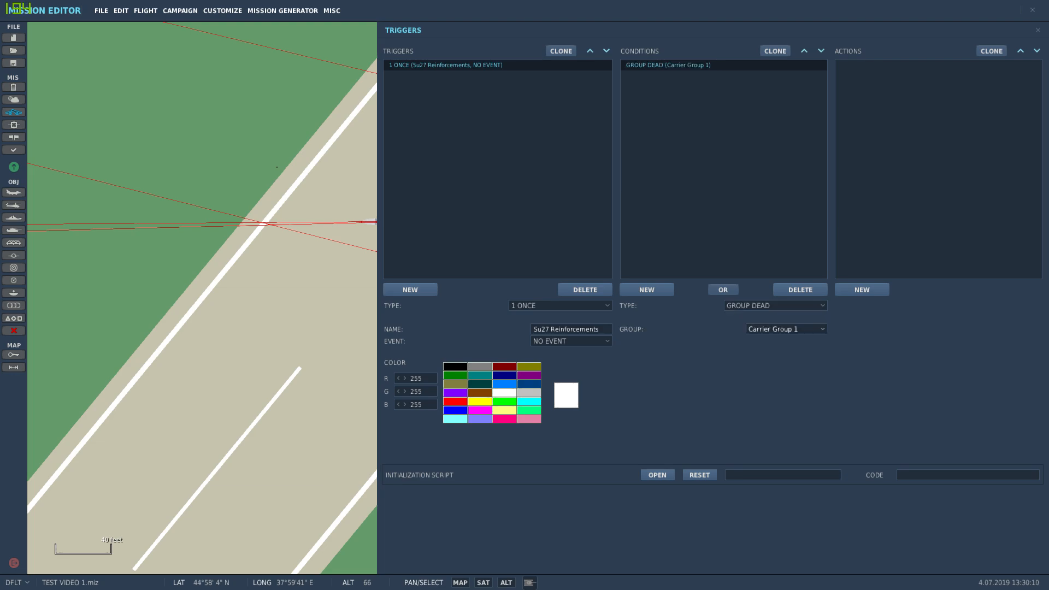
{"action": "left_click", "coordinate": [786, 329]}
{"action": "scroll", "coordinate": [792, 395], "scroll_direction": "down", "scroll_amount": 4}
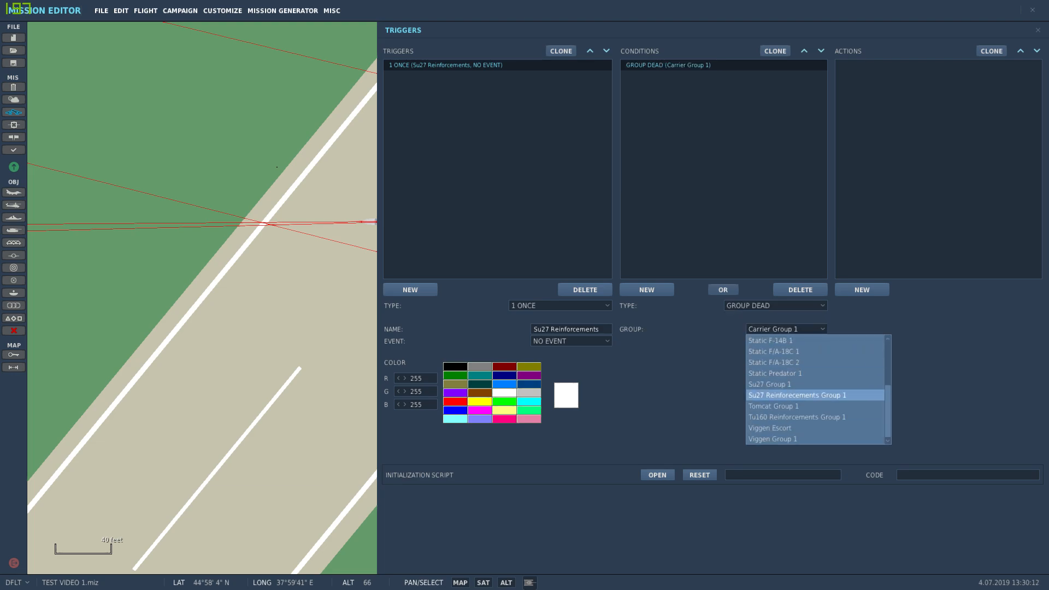
{"action": "left_click", "coordinate": [770, 384]}
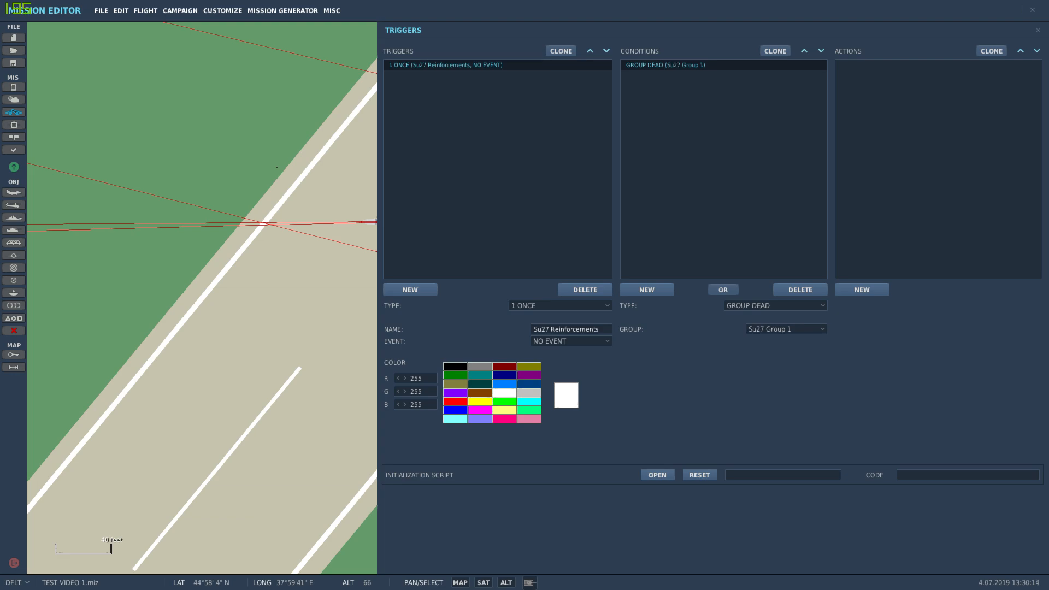
Add a GROUP ACTIVATE action for Su27 Reinforecements Group 1 to the Su27 Reinforcements trigger.
{"action": "left_click", "coordinate": [862, 290]}
{"action": "left_click", "coordinate": [929, 305]}
{"action": "scroll", "coordinate": [961, 366], "scroll_direction": "down", "scroll_amount": 3}
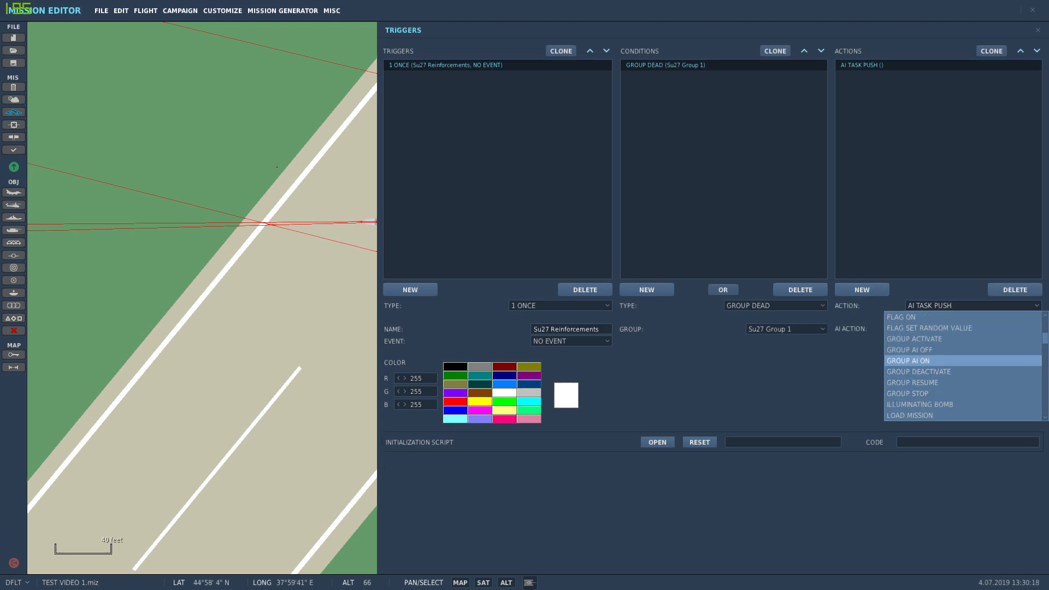
{"action": "left_click", "coordinate": [914, 339]}
{"action": "left_click", "coordinate": [954, 329]}
{"action": "scroll", "coordinate": [953, 416], "scroll_direction": "down", "scroll_amount": 3}
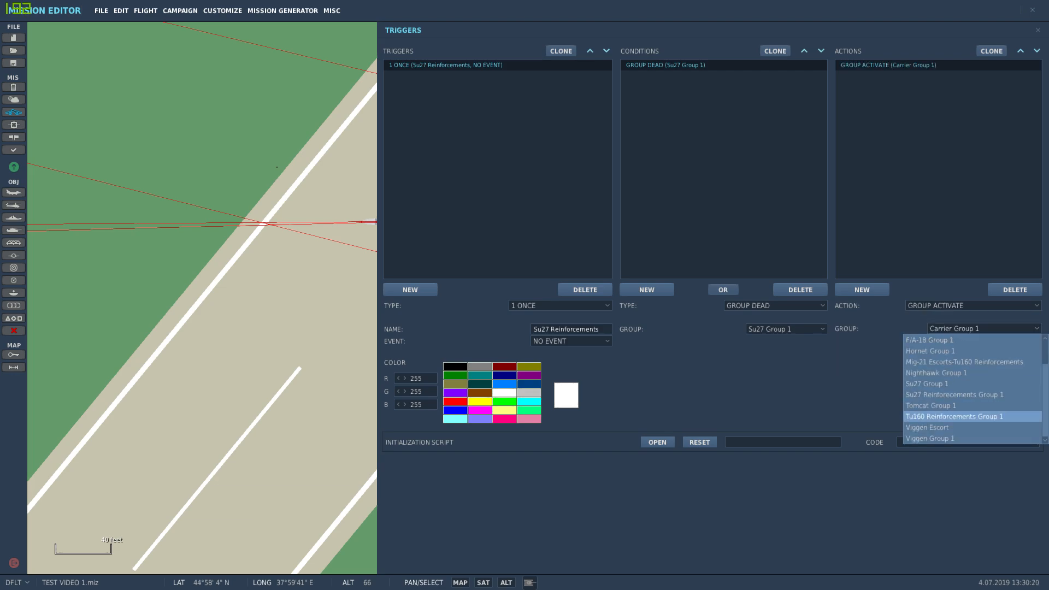
{"action": "left_click", "coordinate": [954, 395]}
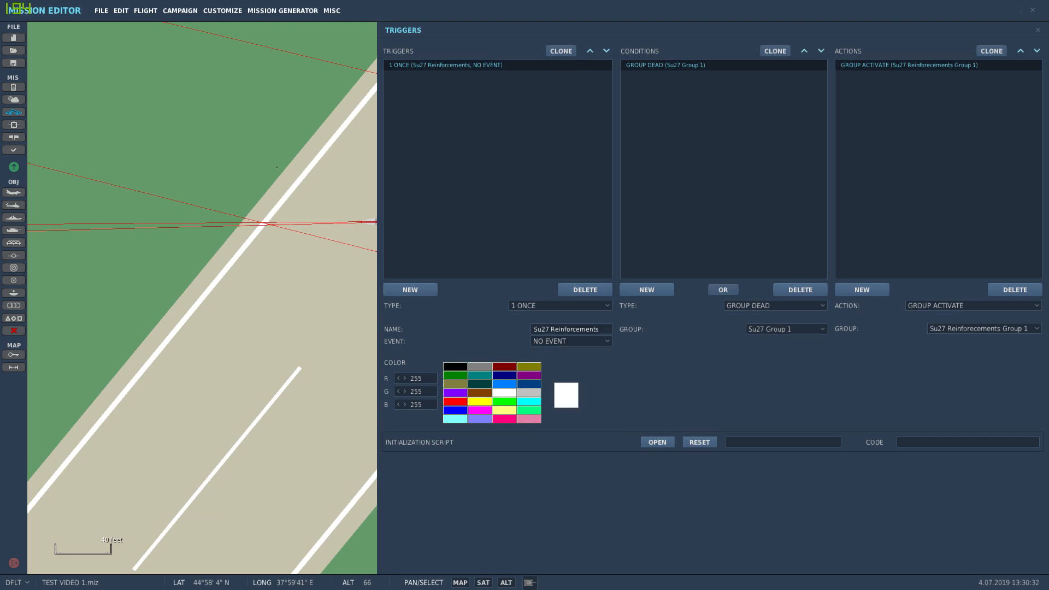
Review the condition type, action type and group choices of the Su27 Reinforcements trigger.
{"action": "left_click", "coordinate": [776, 306]}
{"action": "left_click", "coordinate": [775, 306]}
{"action": "left_click", "coordinate": [787, 329]}
{"action": "left_click", "coordinate": [786, 329]}
{"action": "left_click", "coordinate": [775, 306]}
{"action": "left_click", "coordinate": [775, 306]}
{"action": "left_click", "coordinate": [973, 305]}
{"action": "left_click", "coordinate": [973, 305]}
{"action": "left_click", "coordinate": [983, 328]}
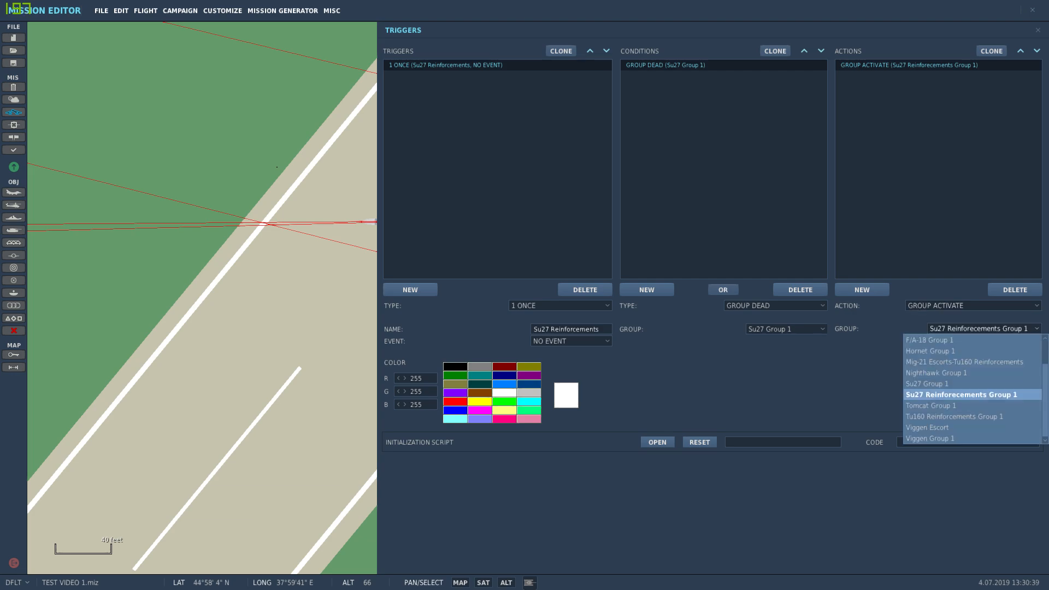
{"action": "left_click", "coordinate": [983, 328]}
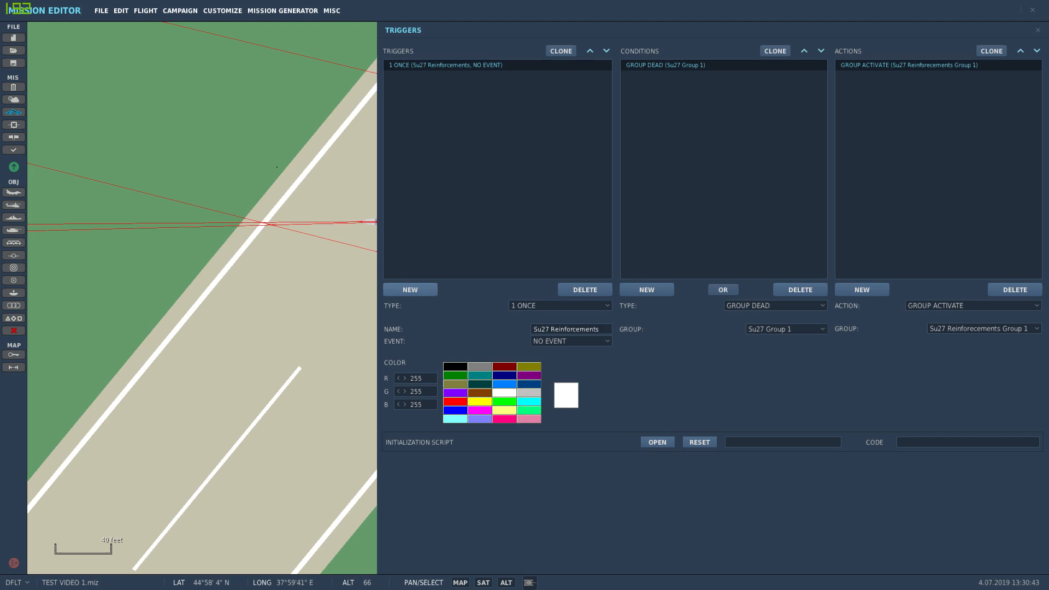
Create a second once-only trigger named Tu160 Reinforcements.
{"action": "left_click", "coordinate": [410, 289]}
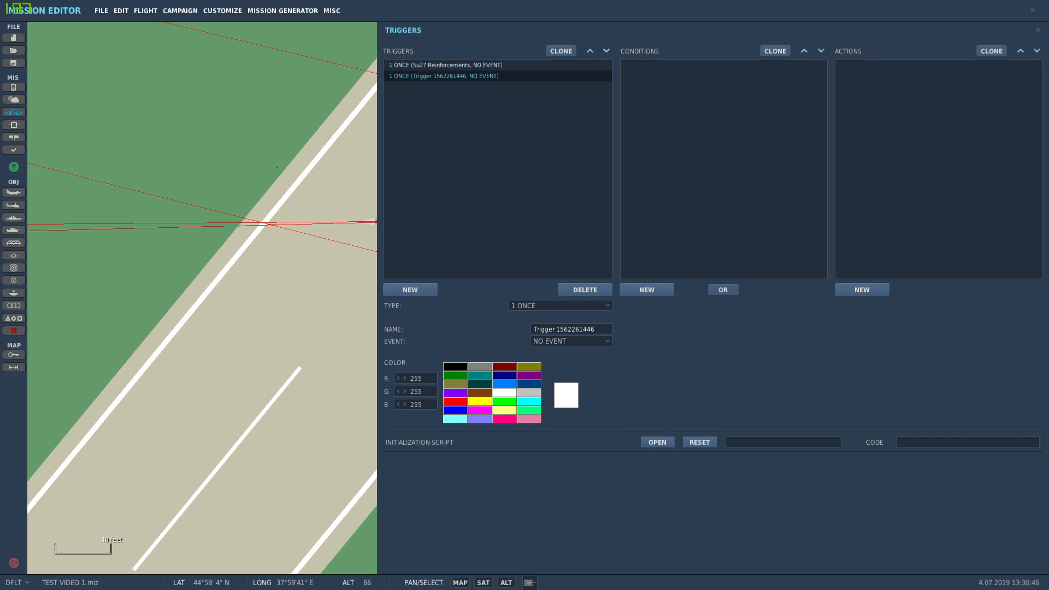
{"action": "left_click", "coordinate": [535, 328]}
{"action": "type", "text": "Tu160 Re"}
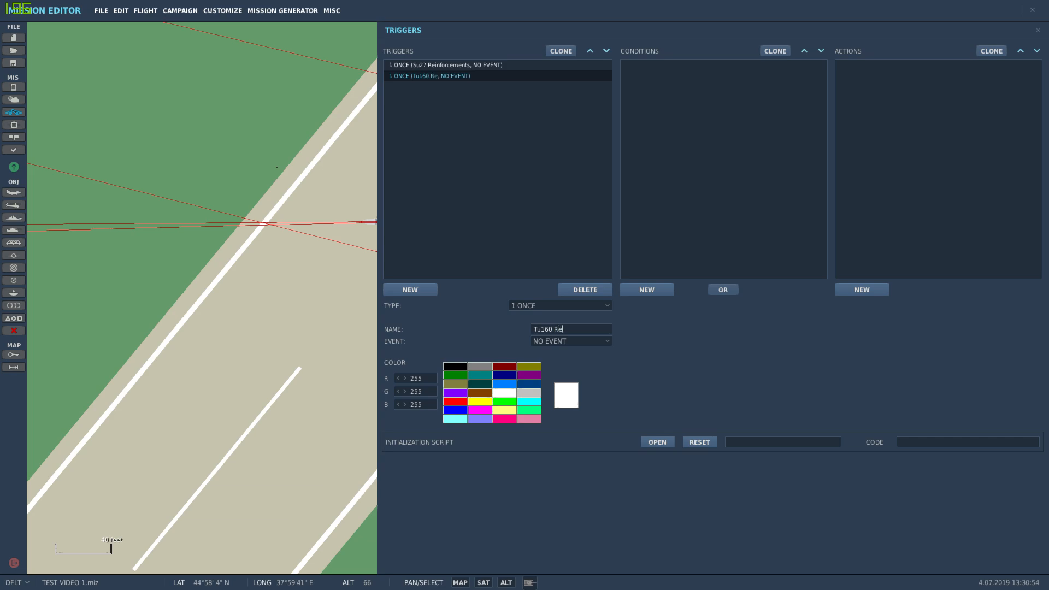
{"action": "type", "text": "inforcements"}
Add a GROUP DEAD condition for Viggen Group 1 to the Tu160 Reinforcements trigger.
{"action": "left_click", "coordinate": [647, 289]}
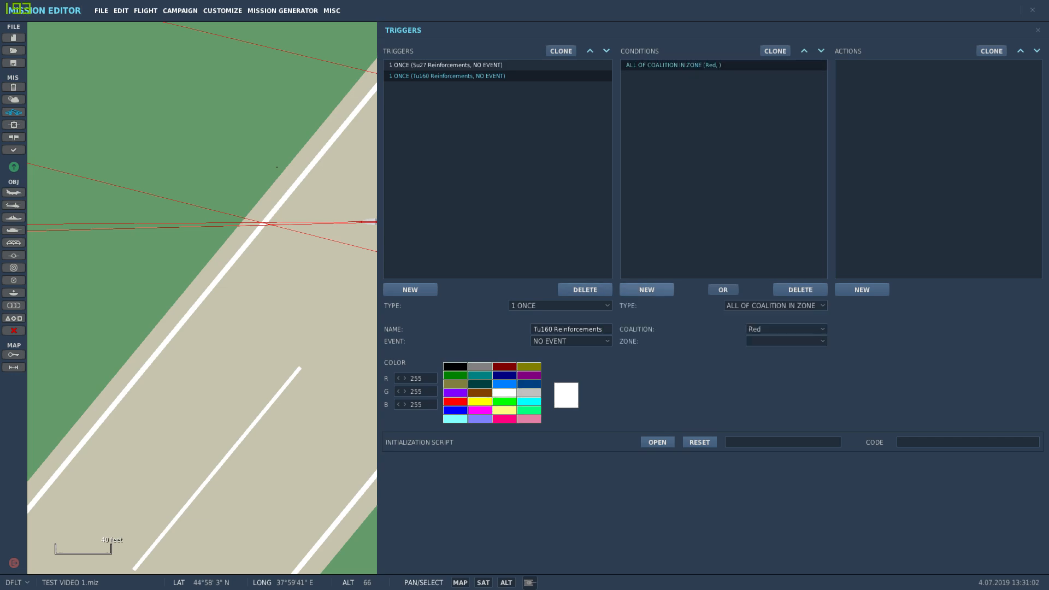
{"action": "left_click", "coordinate": [774, 305]}
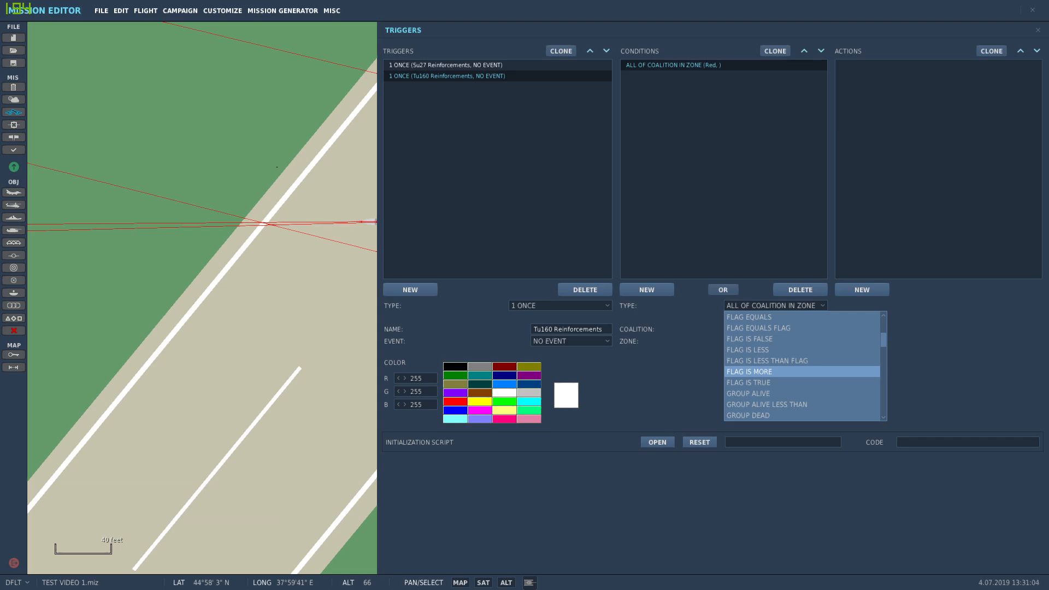
{"action": "left_click", "coordinate": [748, 416]}
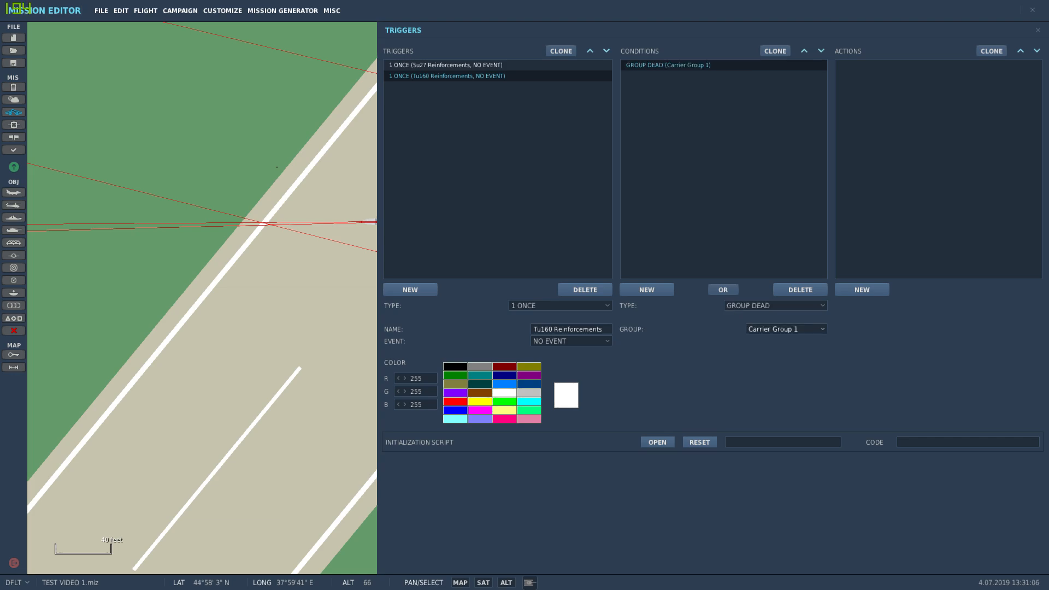
{"action": "left_click", "coordinate": [781, 329]}
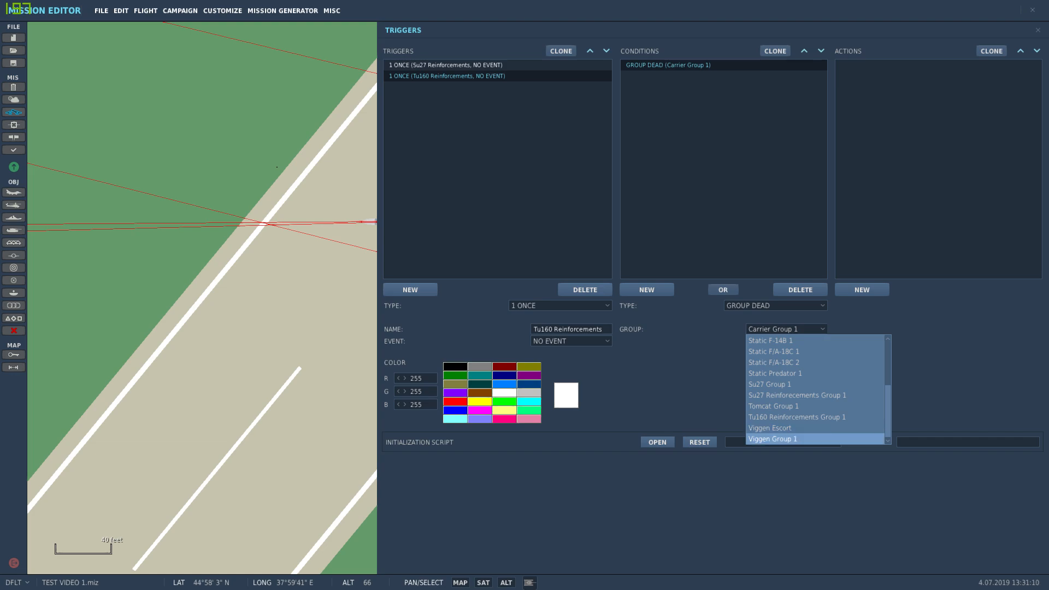
{"action": "left_click", "coordinate": [772, 439]}
Add a GROUP ACTIVATE action for Tu160 Reinforcements Group 1 to the Tu160 Reinforcements trigger.
{"action": "left_click", "coordinate": [862, 290]}
{"action": "left_click", "coordinate": [929, 305]}
{"action": "scroll", "coordinate": [929, 394], "scroll_direction": "down", "scroll_amount": 3}
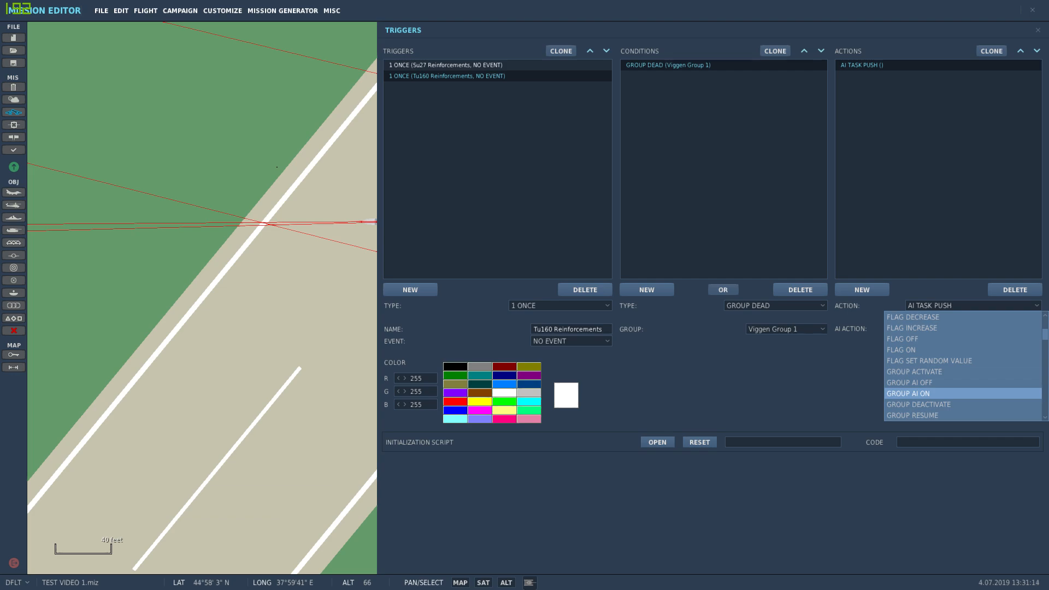
{"action": "left_click", "coordinate": [929, 372]}
{"action": "left_click", "coordinate": [959, 328]}
{"action": "scroll", "coordinate": [958, 393], "scroll_direction": "down", "scroll_amount": 3}
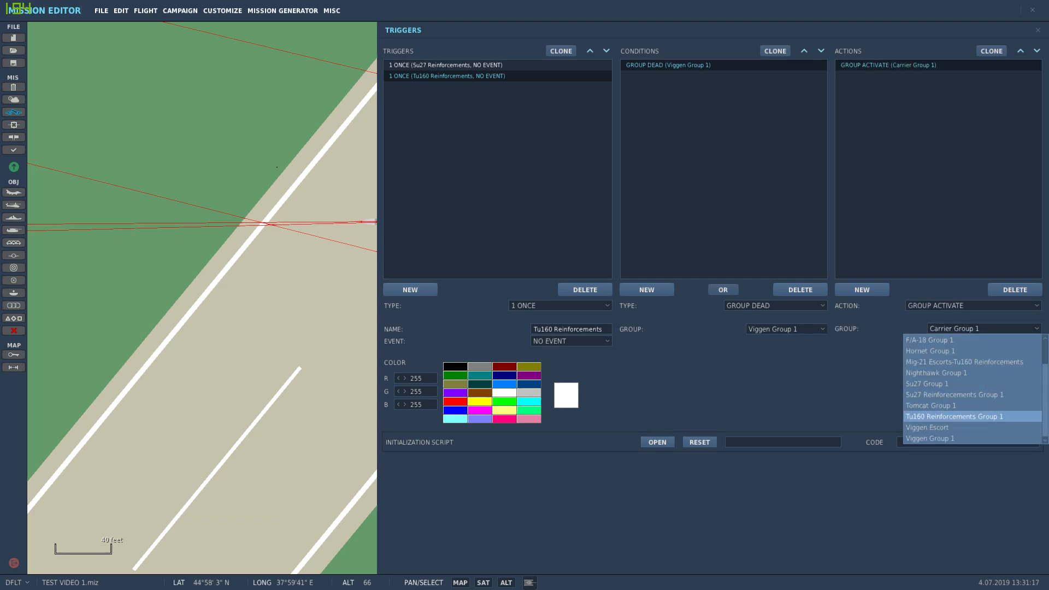
{"action": "left_click", "coordinate": [956, 416]}
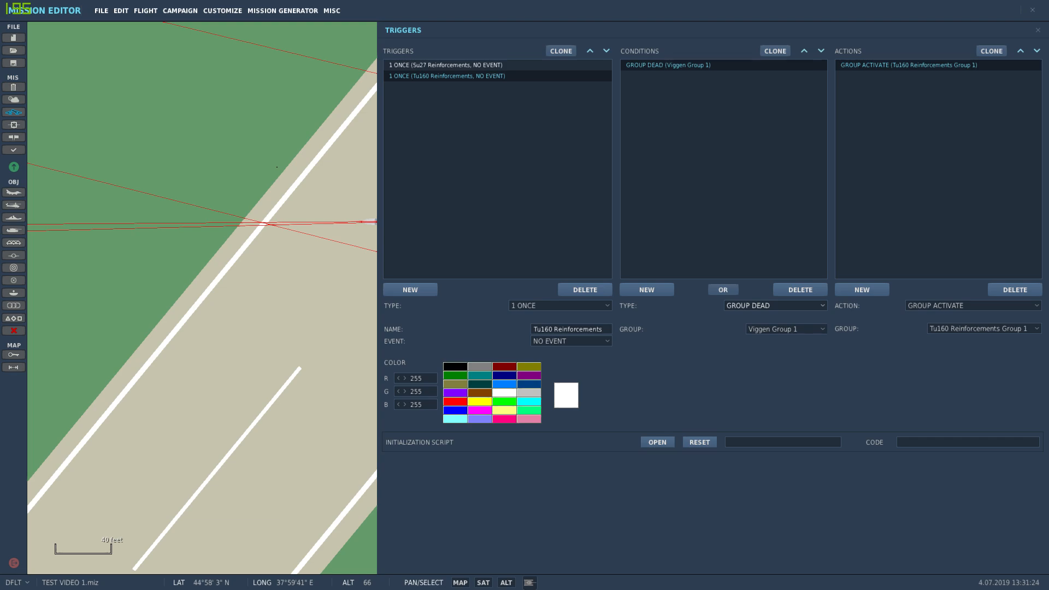
{"action": "left_click", "coordinate": [974, 306]}
{"action": "left_click", "coordinate": [974, 306]}
{"action": "left_click", "coordinate": [984, 329]}
{"action": "left_click", "coordinate": [984, 329]}
Create a third once-only trigger named Tu160 Escort Group.
{"action": "left_click", "coordinate": [410, 290]}
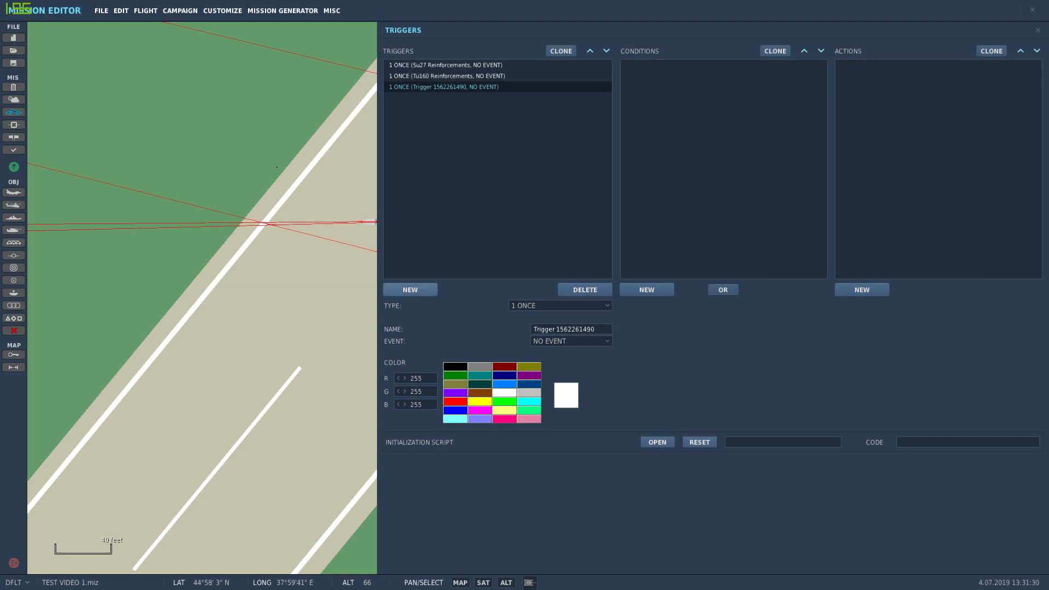
{"action": "left_click_drag", "start_coordinate": [596, 330], "coordinate": [532, 330]}
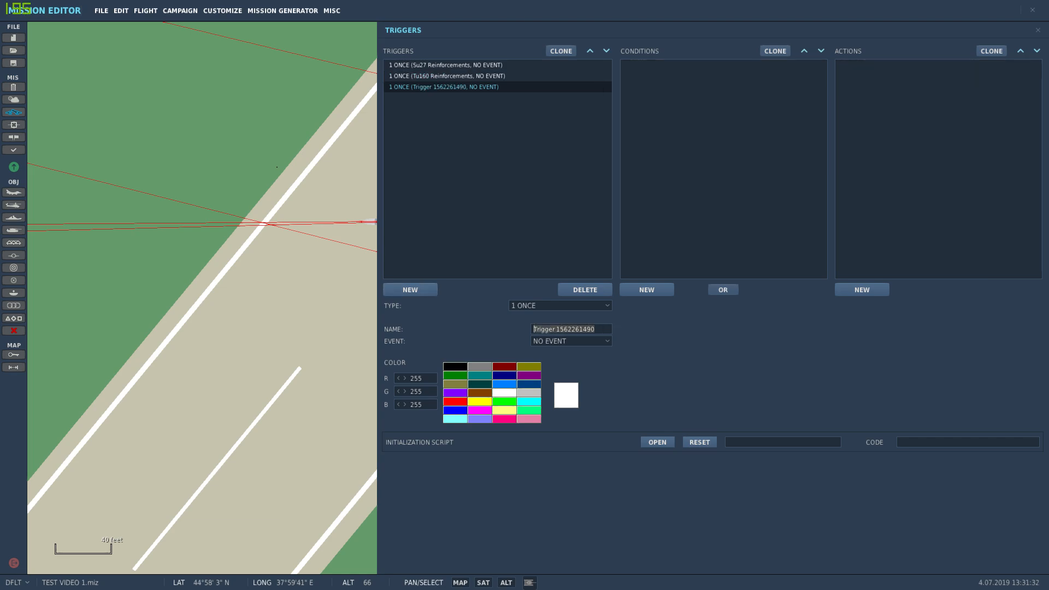
{"action": "type", "text": "Tu160 "}
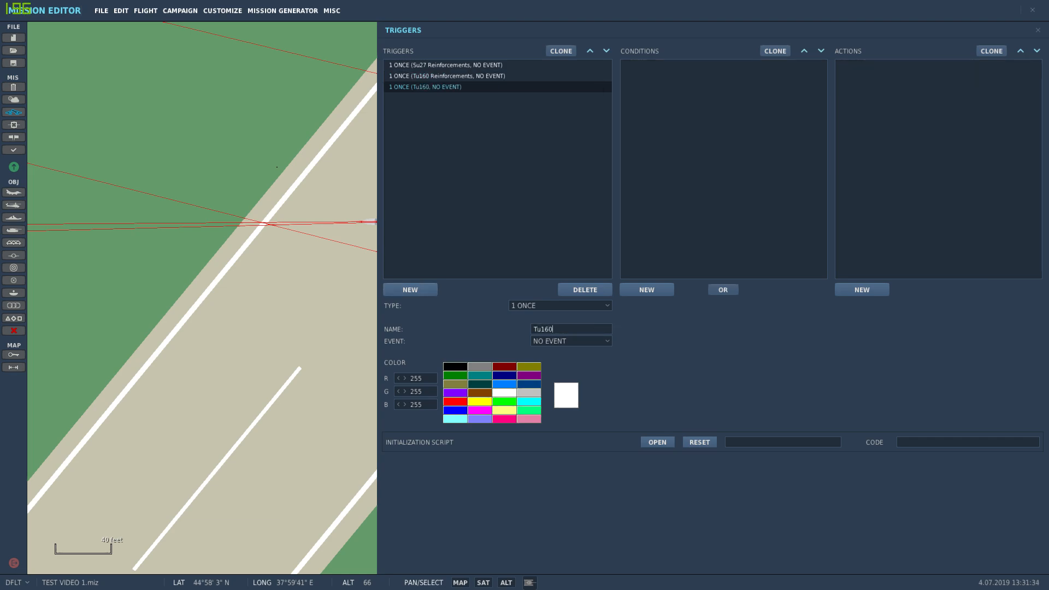
{"action": "type", "text": "Escort Group"}
Add a GROUP DEAD condition for Viggen Group 1 to the Tu160 Escort Group trigger.
{"action": "left_click", "coordinate": [647, 290]}
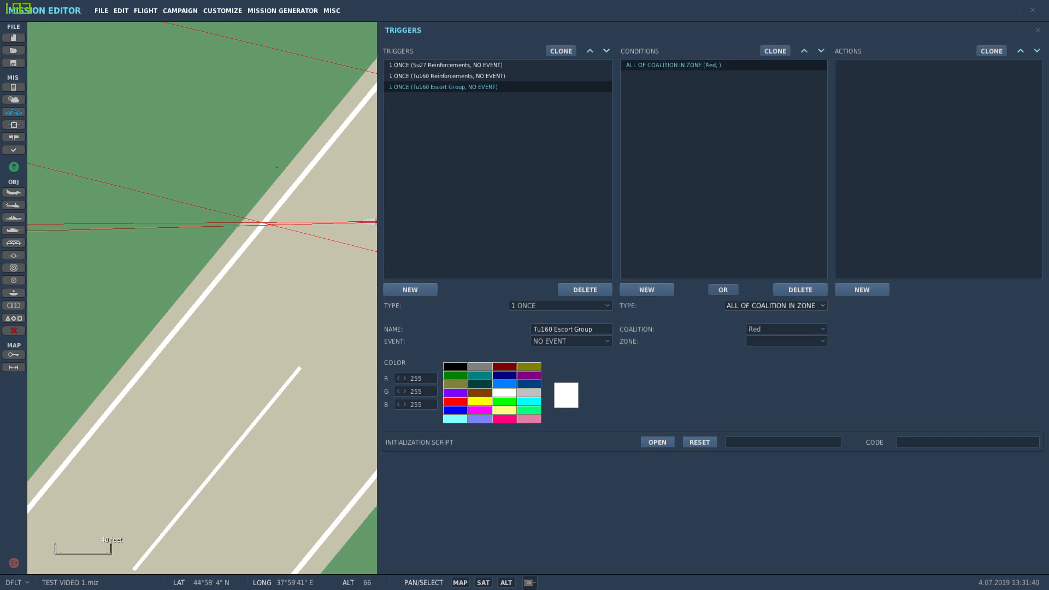
{"action": "left_click", "coordinate": [774, 305]}
{"action": "scroll", "coordinate": [802, 382], "scroll_direction": "down", "scroll_amount": 3}
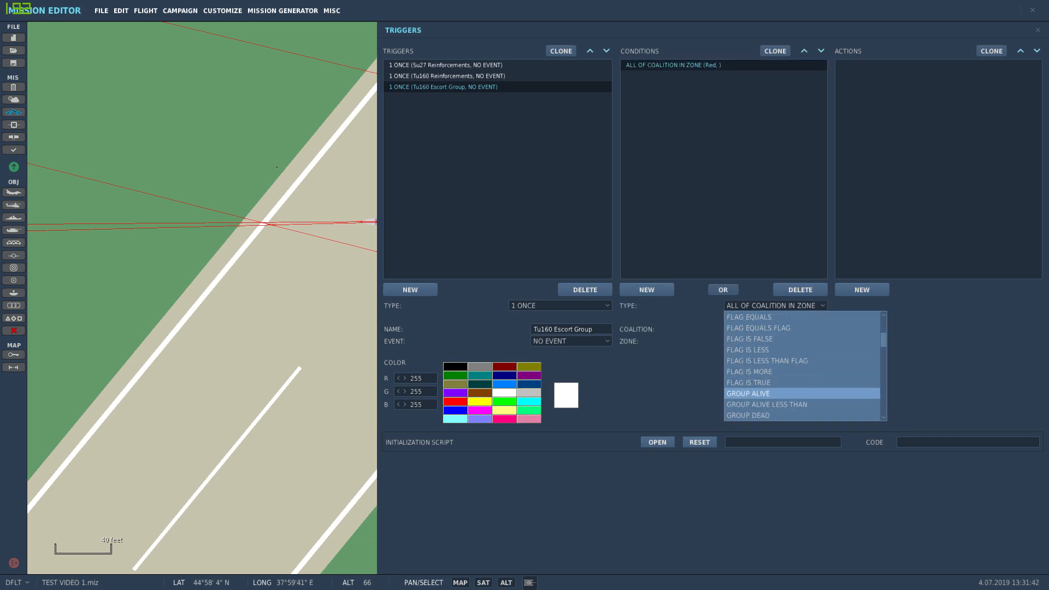
{"action": "left_click", "coordinate": [747, 415]}
{"action": "left_click", "coordinate": [785, 328]}
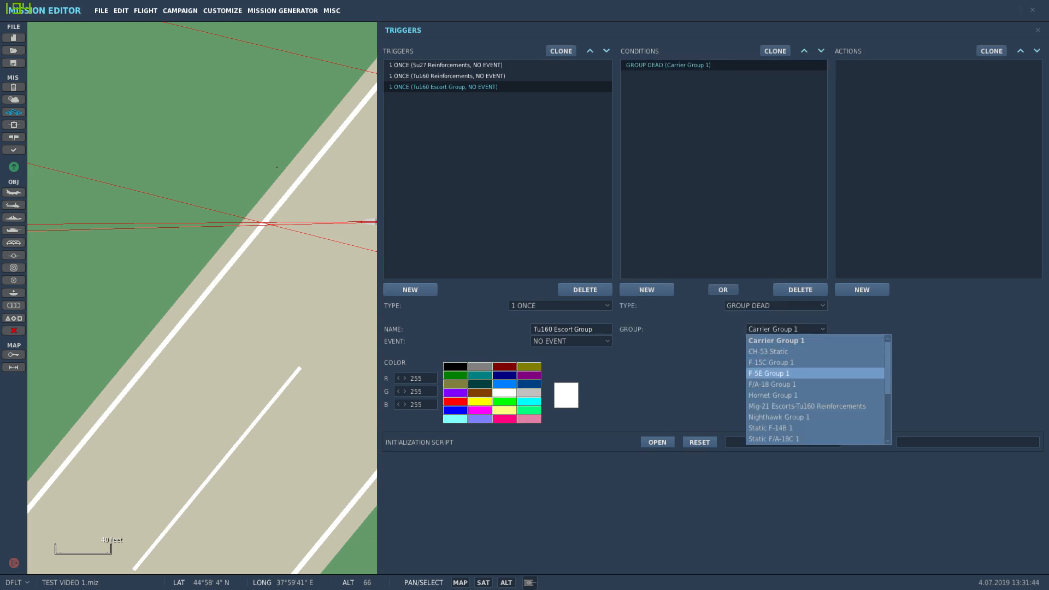
{"action": "scroll", "coordinate": [792, 384], "scroll_direction": "down", "scroll_amount": 3}
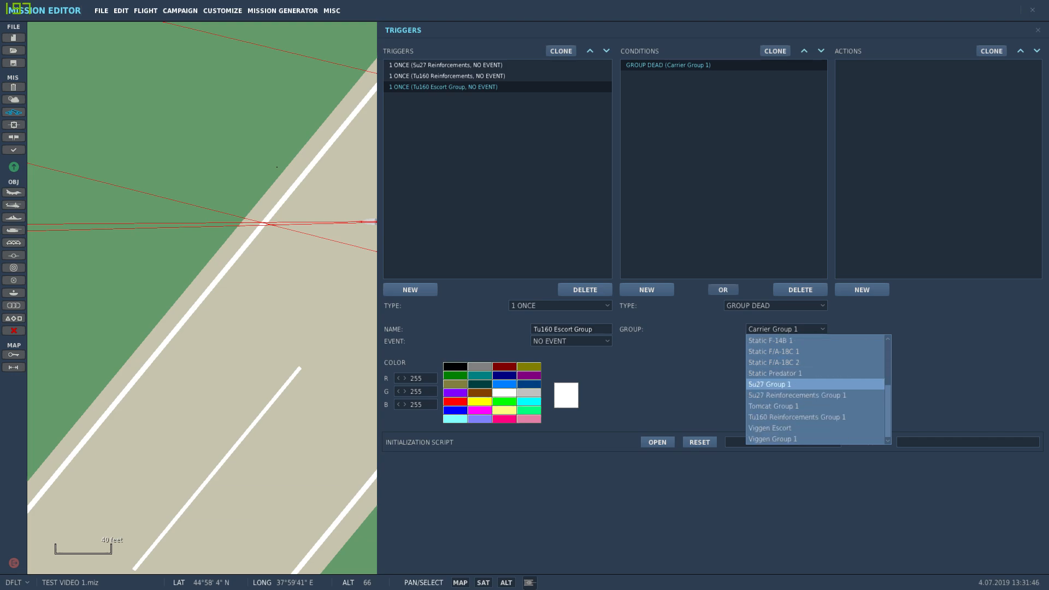
{"action": "left_click", "coordinate": [772, 438]}
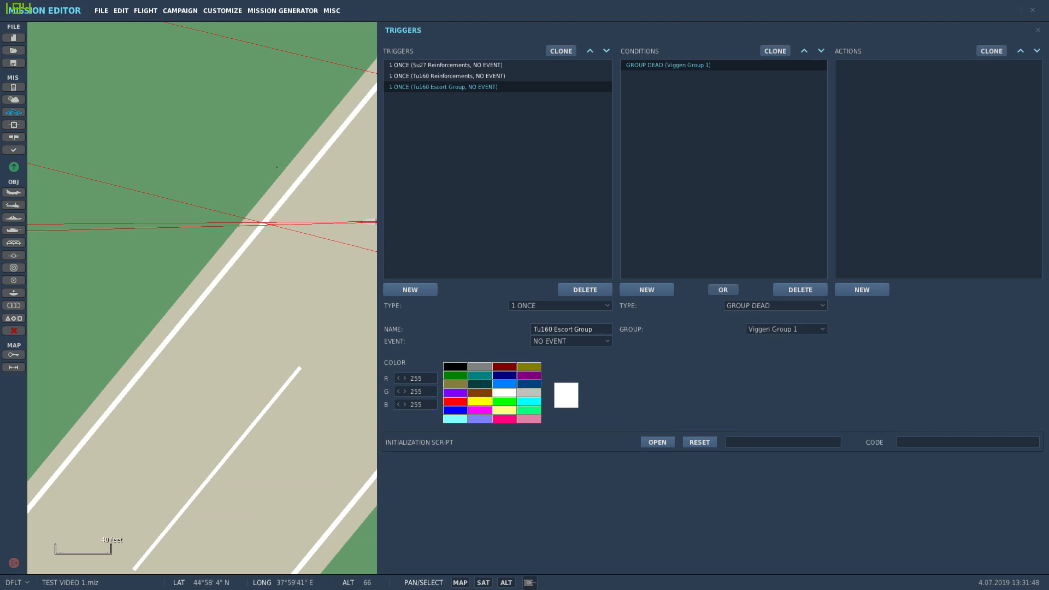
Add a GROUP ACTIVATE action for Mig-21 Escorts-Tu160 Reinforcements to the Tu160 Escort Group trigger.
{"action": "left_click", "coordinate": [861, 289]}
{"action": "left_click", "coordinate": [945, 306]}
{"action": "scroll", "coordinate": [944, 383], "scroll_direction": "down", "scroll_amount": 3}
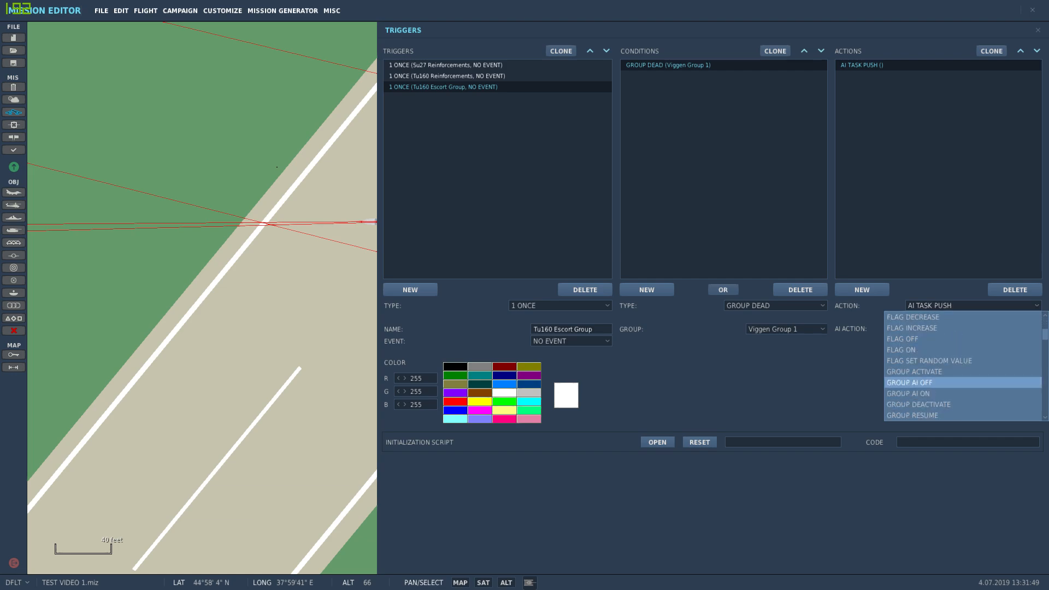
{"action": "left_click", "coordinate": [944, 371]}
{"action": "left_click", "coordinate": [978, 329]}
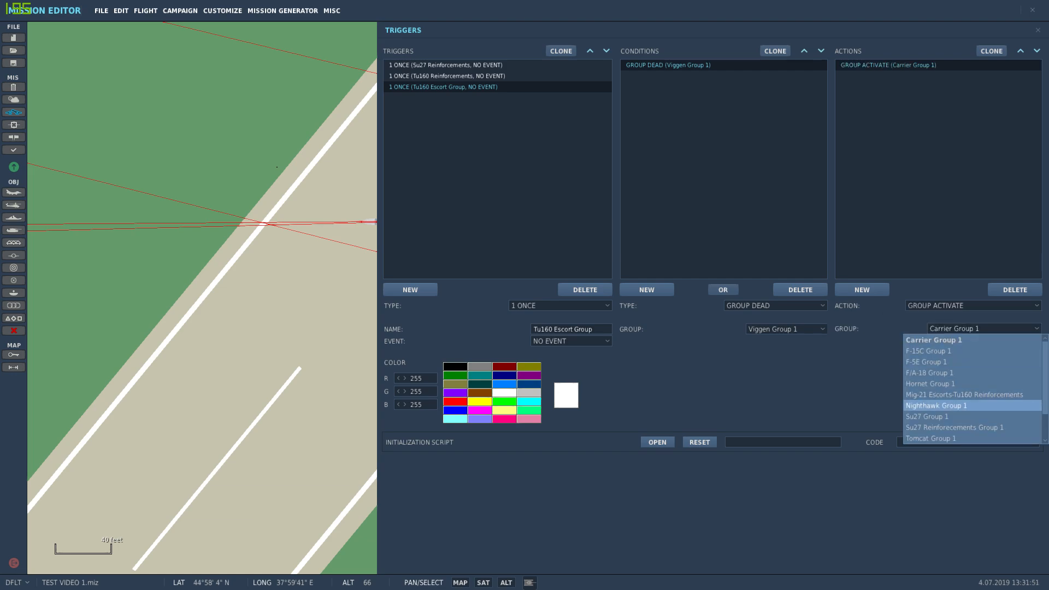
{"action": "scroll", "coordinate": [962, 406], "scroll_direction": "up", "scroll_amount": 3}
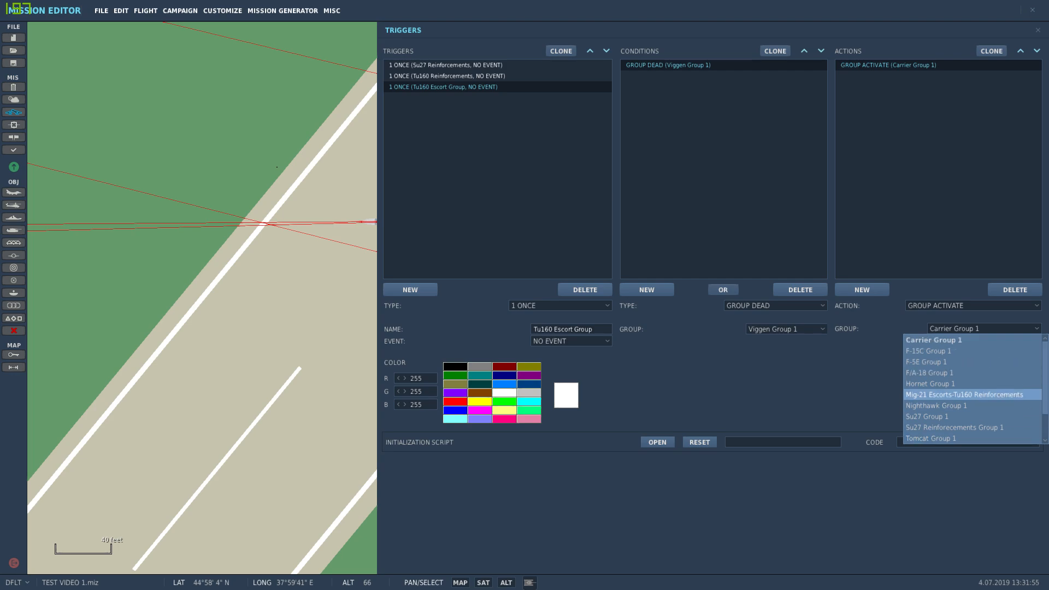
{"action": "left_click", "coordinate": [964, 395]}
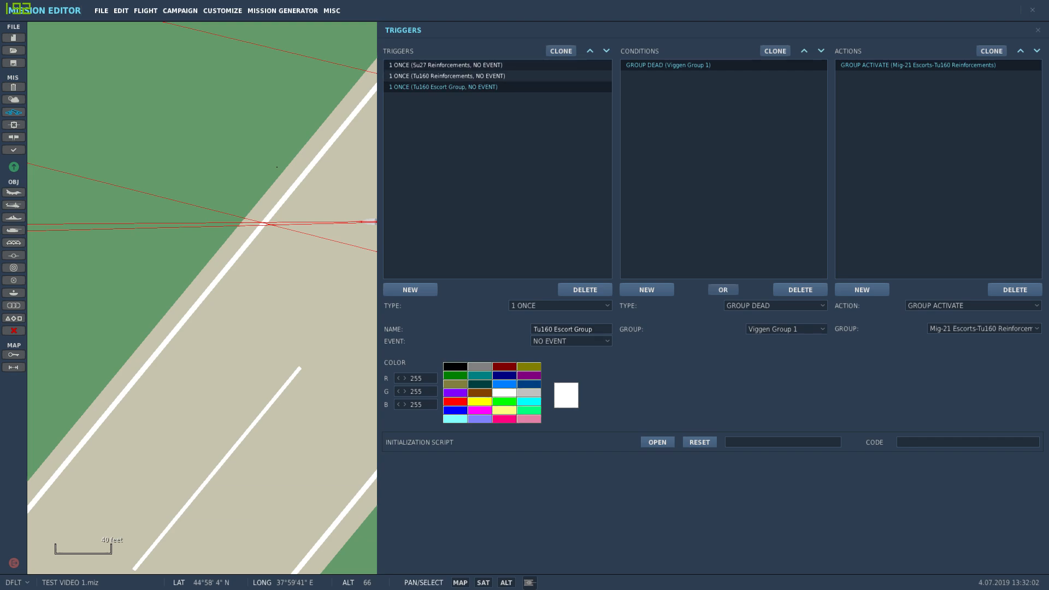
Add a second GROUP ACTIVATE action, for Mig-21 Escorts-Tu160 Reinforcements, to the Tu160 Reinforcements trigger.
{"action": "left_click", "coordinate": [446, 65]}
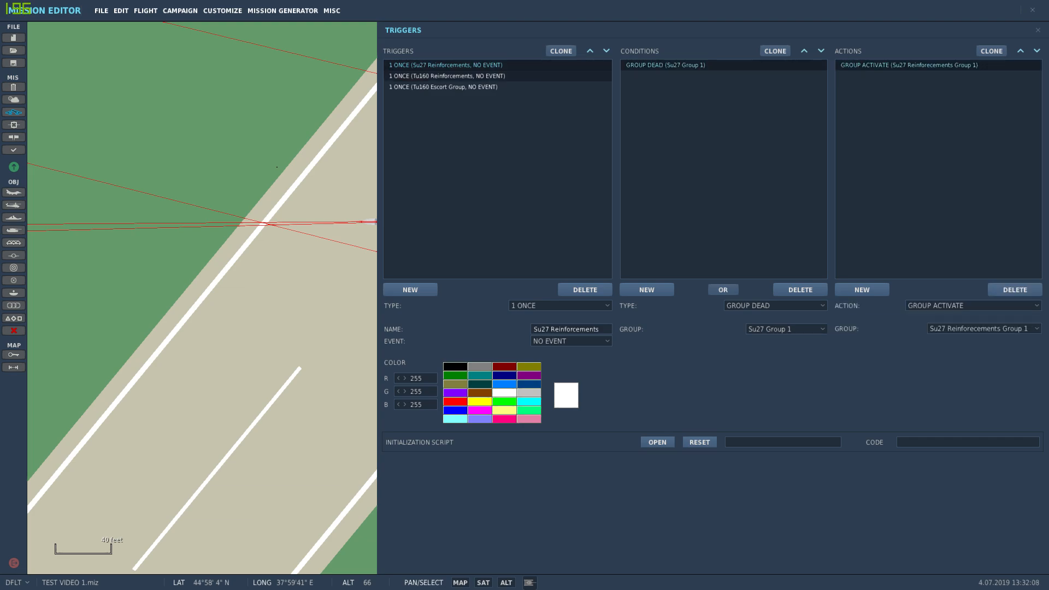
{"action": "left_click", "coordinate": [447, 76]}
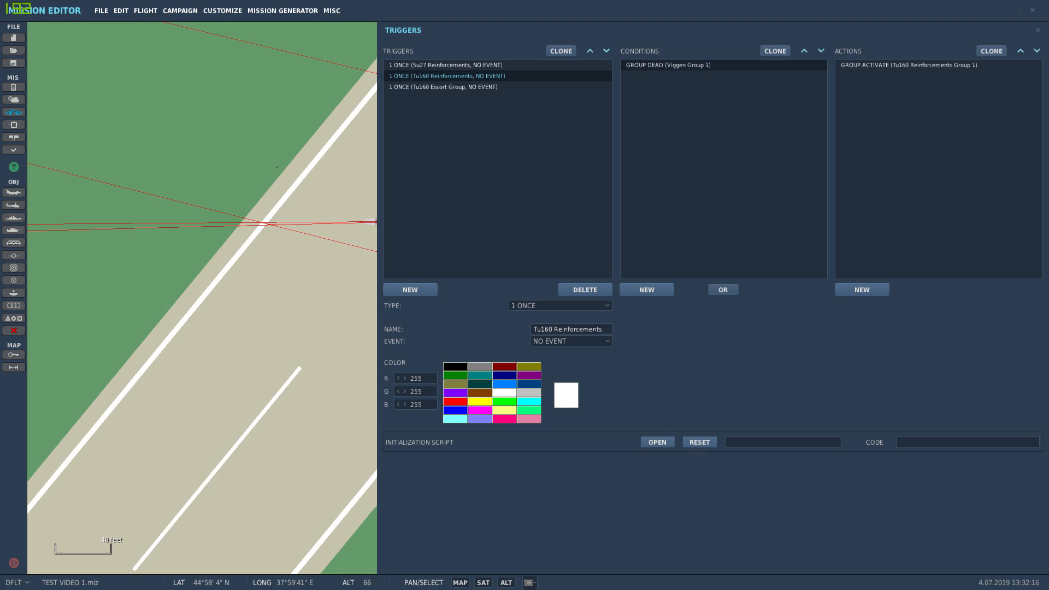
{"action": "left_click", "coordinate": [668, 65]}
{"action": "left_click", "coordinate": [909, 65]}
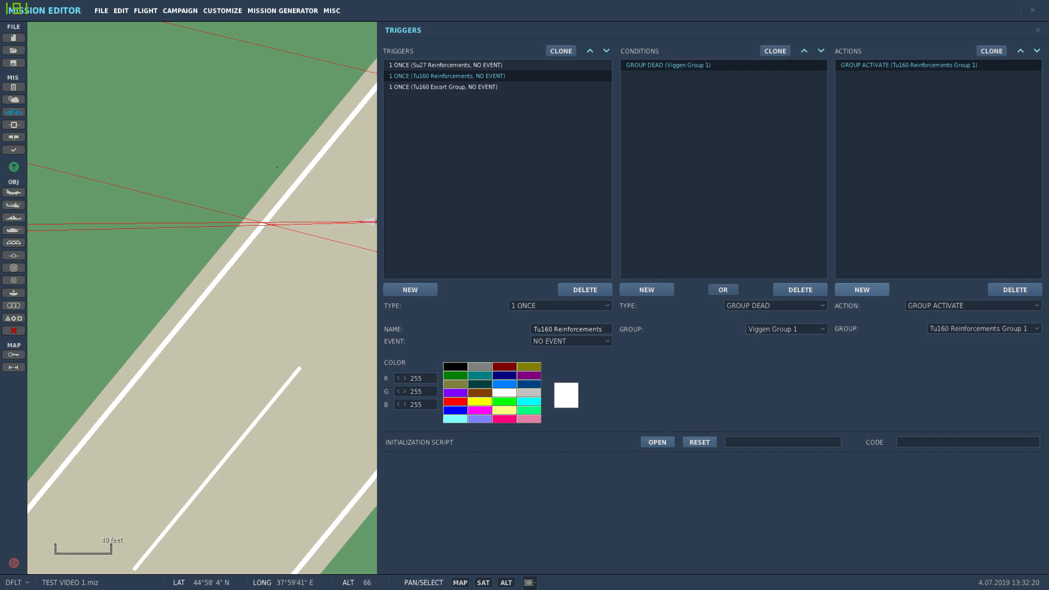
{"action": "left_click", "coordinate": [863, 289]}
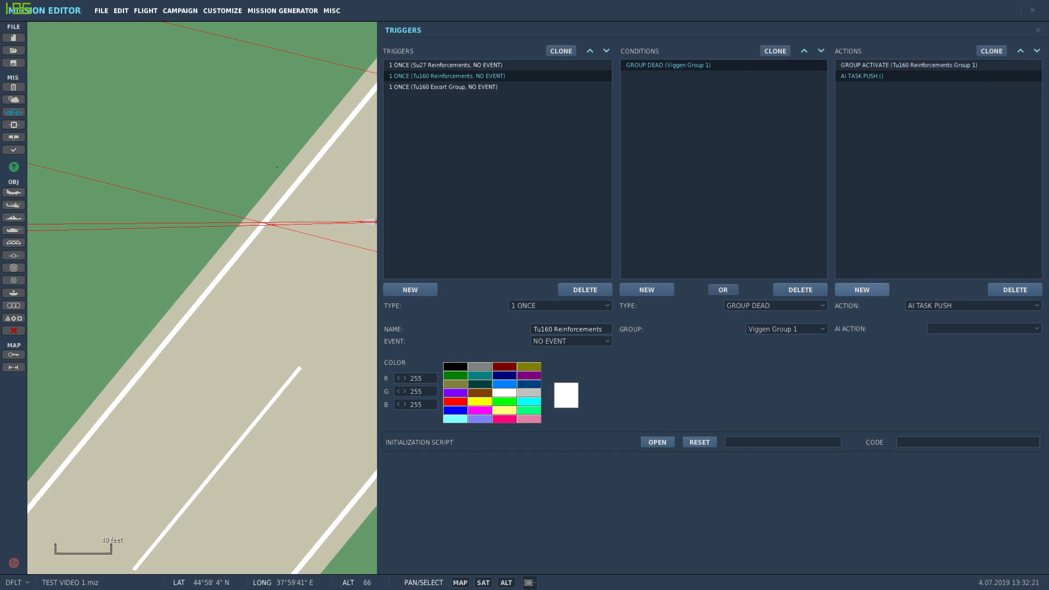
{"action": "left_click", "coordinate": [951, 306]}
{"action": "scroll", "coordinate": [951, 382], "scroll_direction": "down", "scroll_amount": 3}
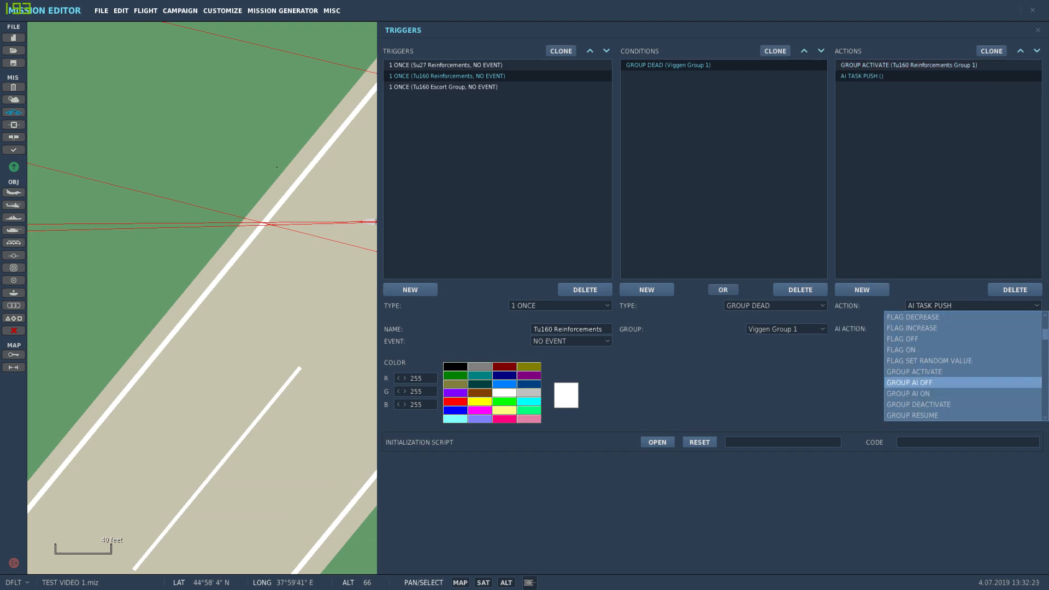
{"action": "left_click", "coordinate": [914, 371]}
{"action": "left_click", "coordinate": [983, 328]}
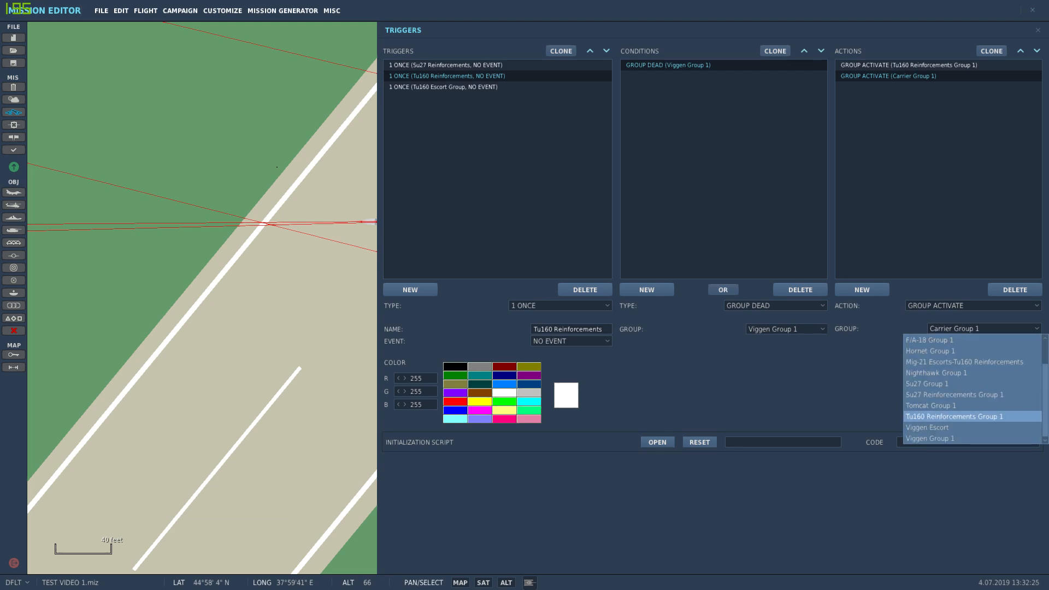
{"action": "scroll", "coordinate": [973, 416], "scroll_direction": "up", "scroll_amount": 1}
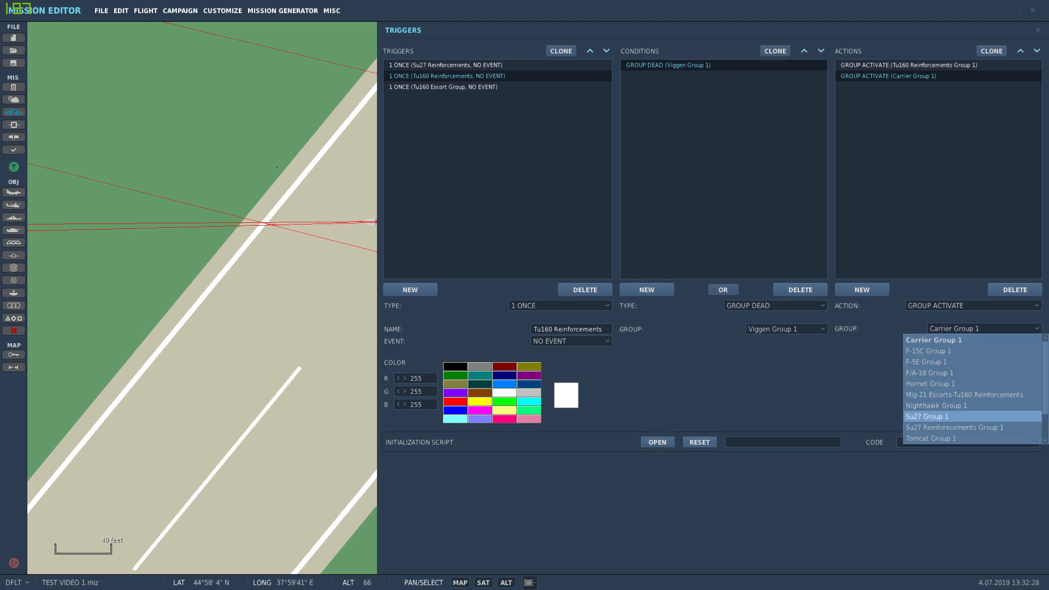
{"action": "left_click", "coordinate": [965, 395]}
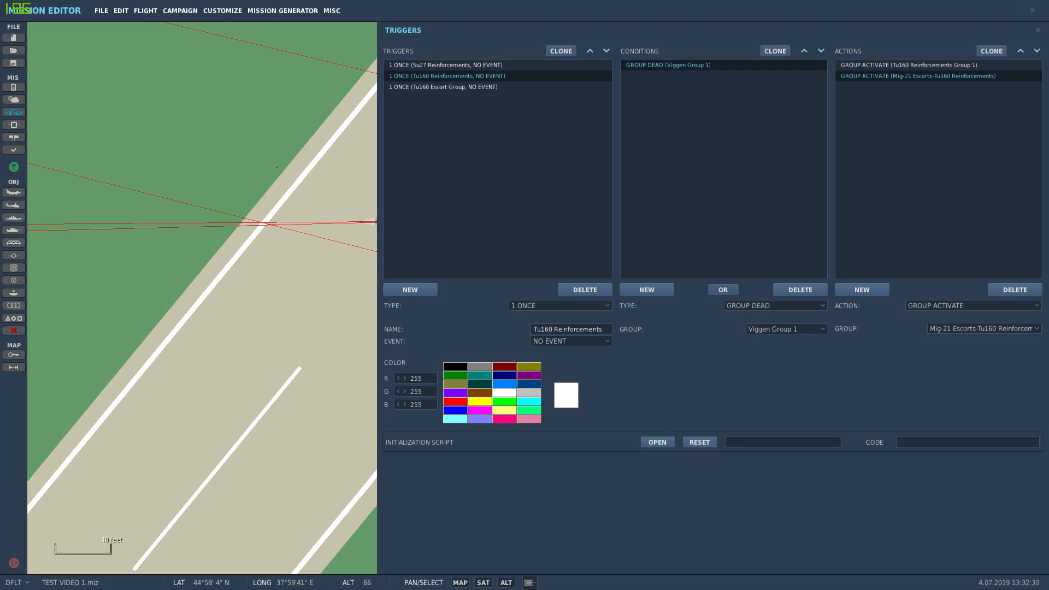
Delete the redundant Tu160 Escort Group trigger.
{"action": "left_click", "coordinate": [444, 86]}
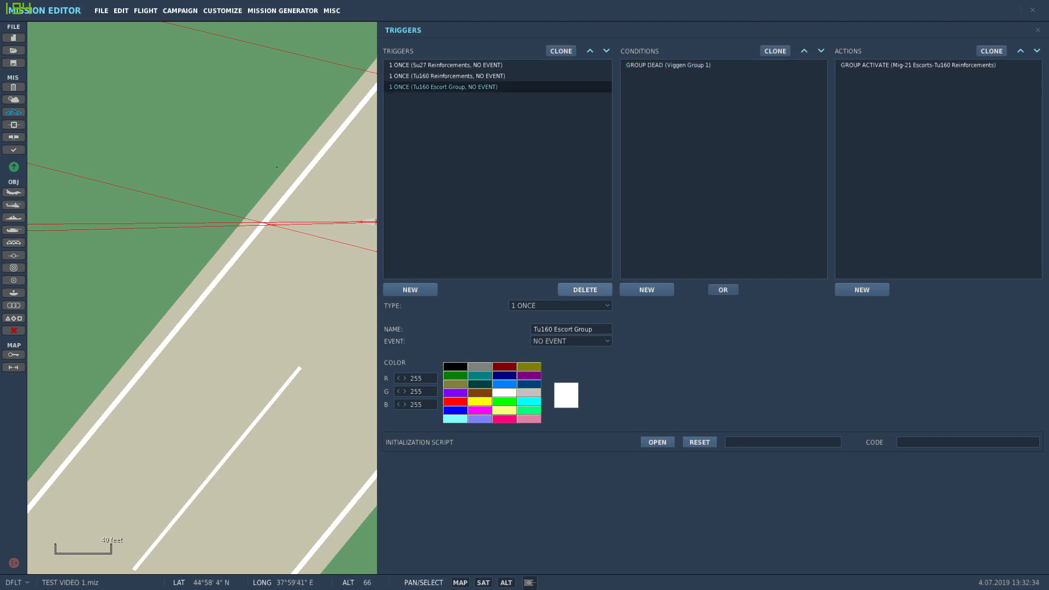
{"action": "left_click", "coordinate": [585, 290]}
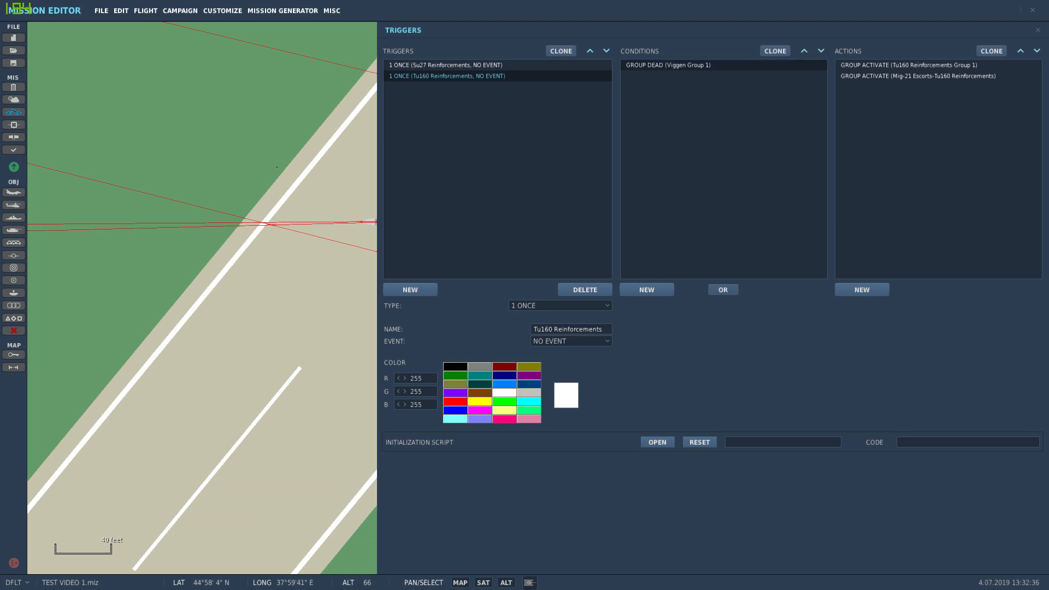
Review the condition and compare the two GROUP ACTIVATE actions of the Tu160 Reinforcements trigger.
{"action": "left_click", "coordinate": [668, 65]}
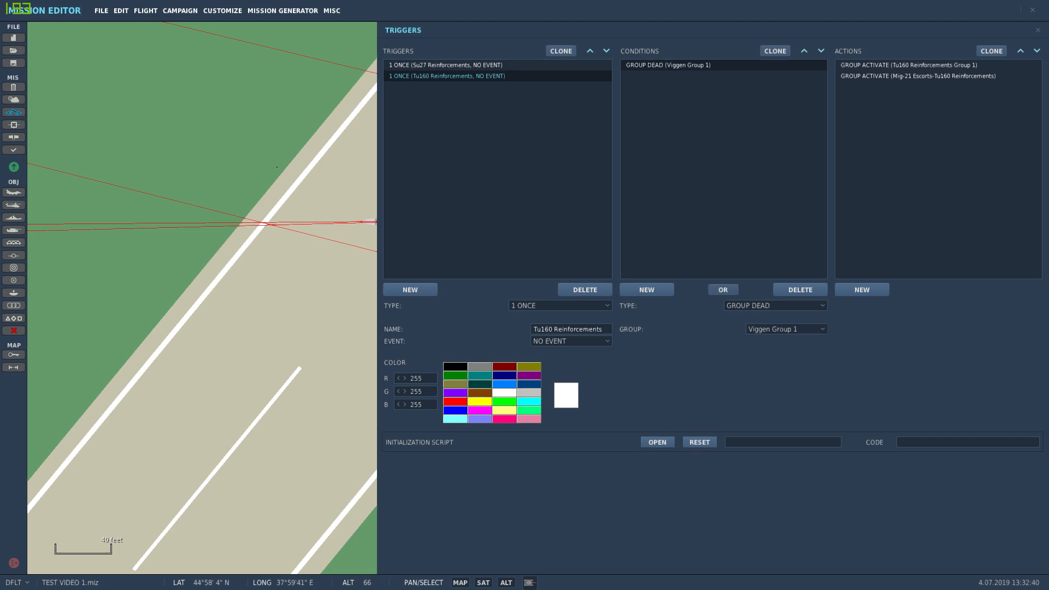
{"action": "left_click", "coordinate": [908, 65]}
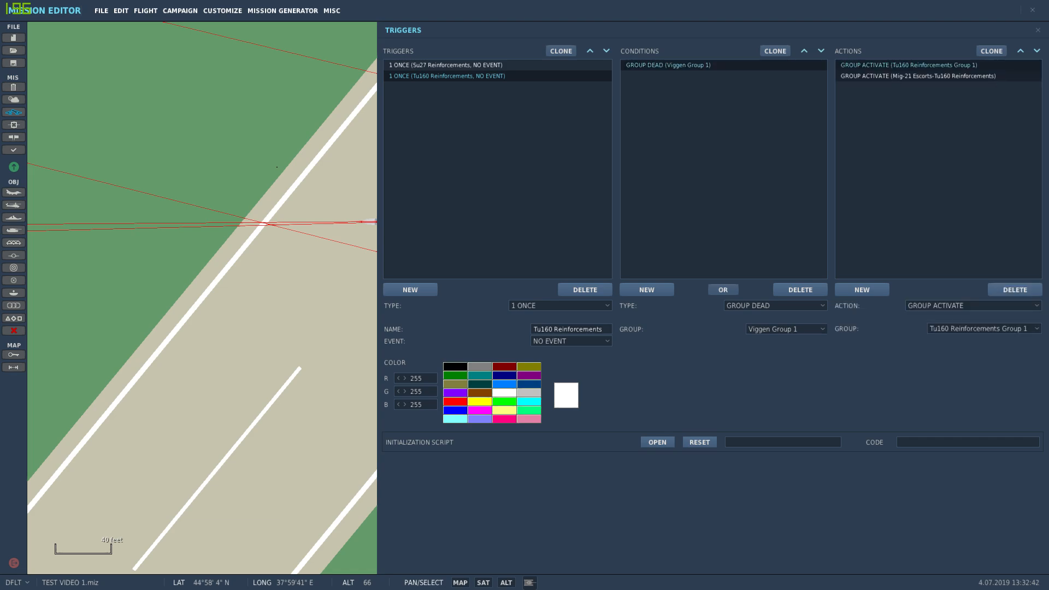
{"action": "left_click", "coordinate": [918, 76]}
{"action": "left_click", "coordinate": [908, 65]}
{"action": "left_click", "coordinate": [918, 76]}
{"action": "left_click", "coordinate": [909, 65]}
{"action": "left_click", "coordinate": [918, 76]}
{"action": "left_click", "coordinate": [908, 65]}
{"action": "left_click", "coordinate": [918, 76]}
{"action": "left_click", "coordinate": [908, 65]}
{"action": "left_click", "coordinate": [918, 76]}
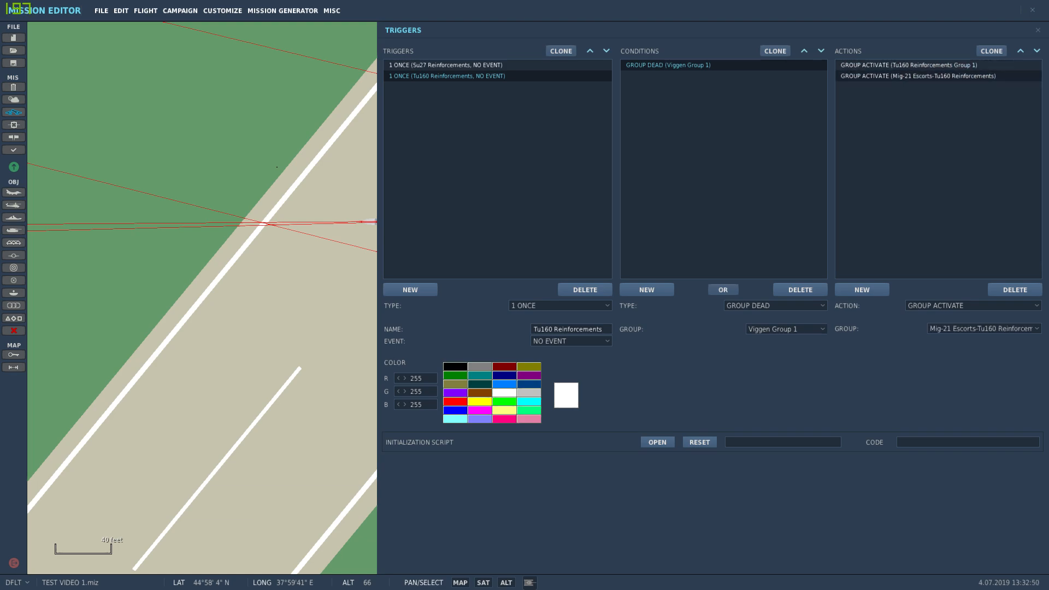
{"action": "left_click", "coordinate": [909, 65]}
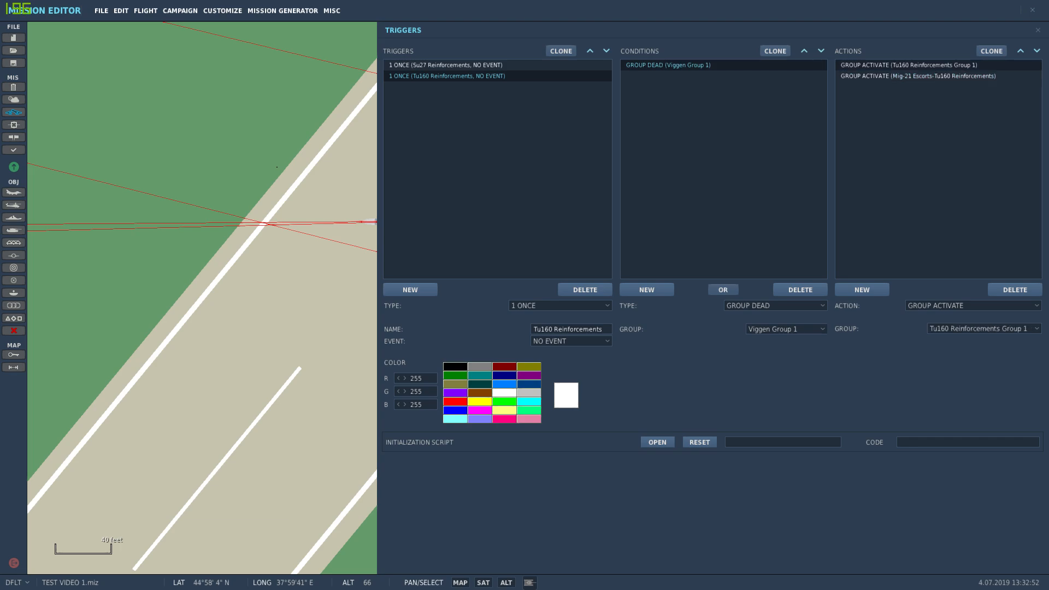
{"action": "left_click", "coordinate": [918, 76]}
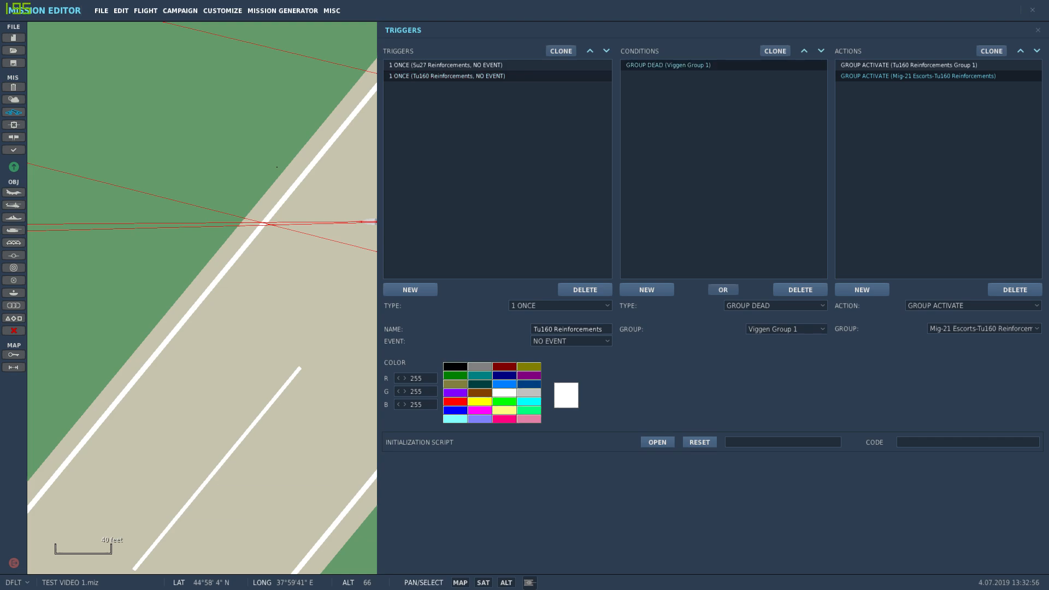
Review the condition and action of the Su27 Reinforcements trigger.
{"action": "left_click", "coordinate": [447, 65]}
{"action": "left_click", "coordinate": [667, 65]}
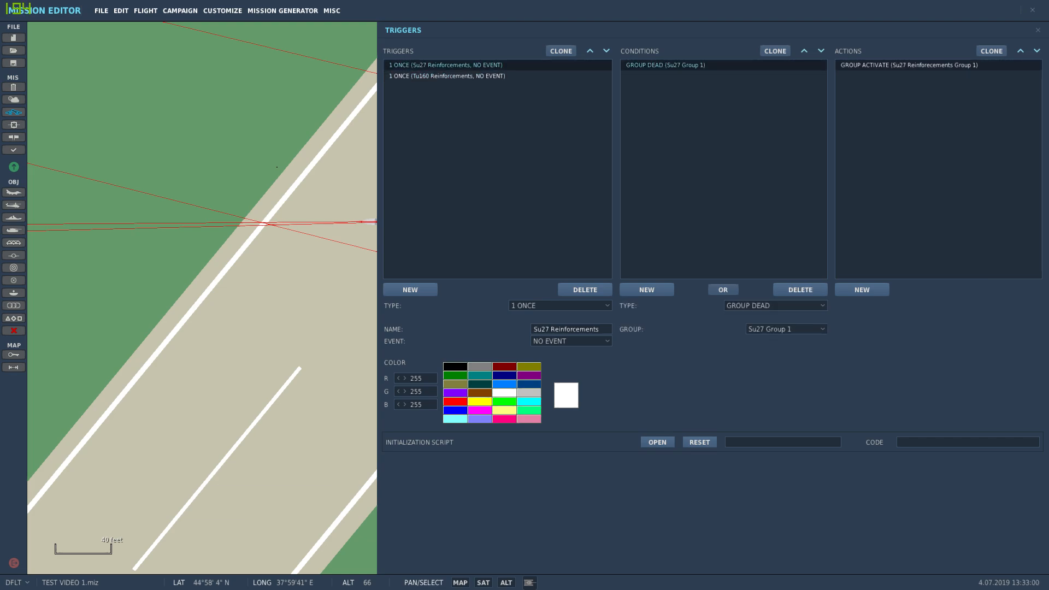
{"action": "left_click", "coordinate": [909, 65]}
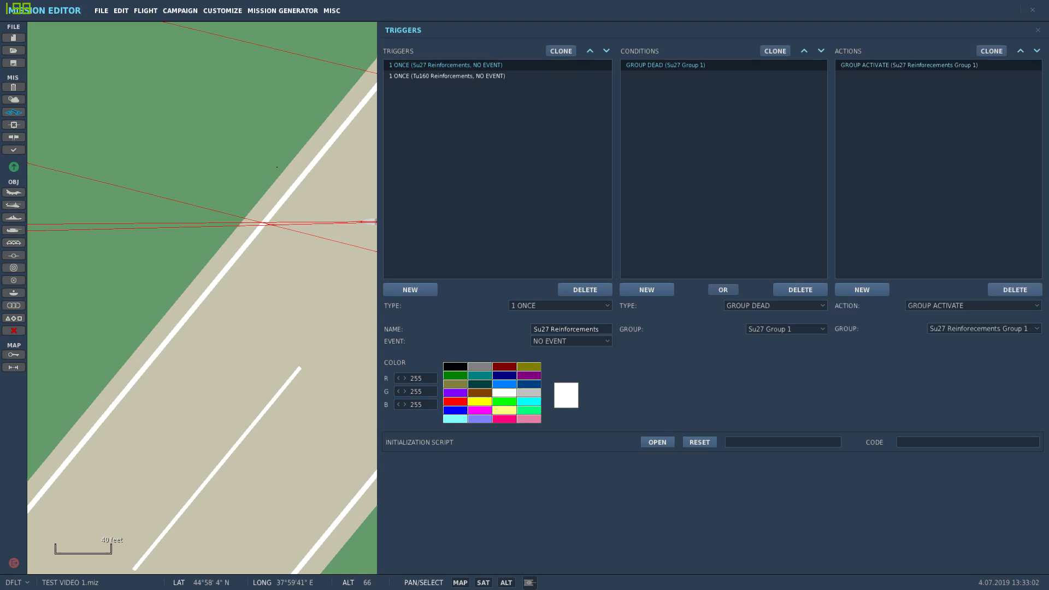
Close the trigger settings and examine the whole mission area on the map, from Krymsk out to the coast and Sochi-Adler.
{"action": "left_click", "coordinate": [1038, 30]}
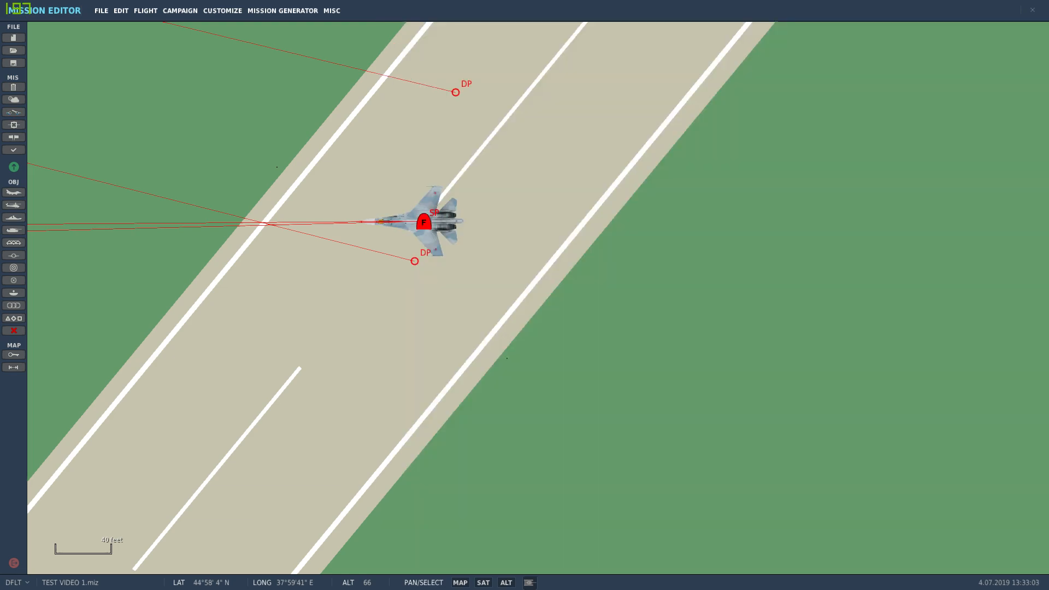
{"action": "scroll", "coordinate": [839, 304], "scroll_direction": "down", "scroll_amount": 5}
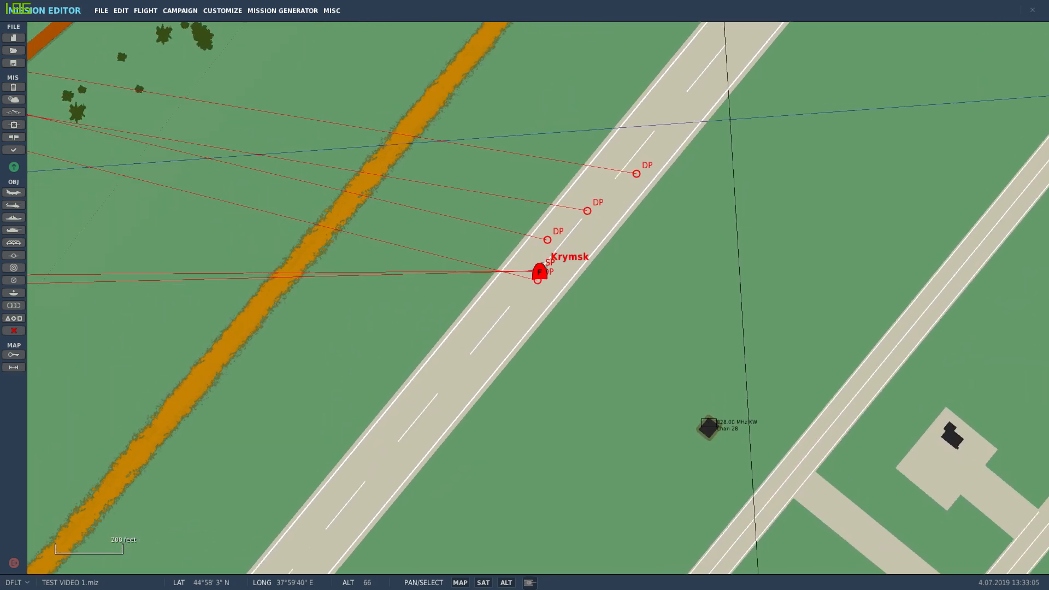
{"action": "scroll", "coordinate": [738, 323], "scroll_direction": "down", "scroll_amount": 10}
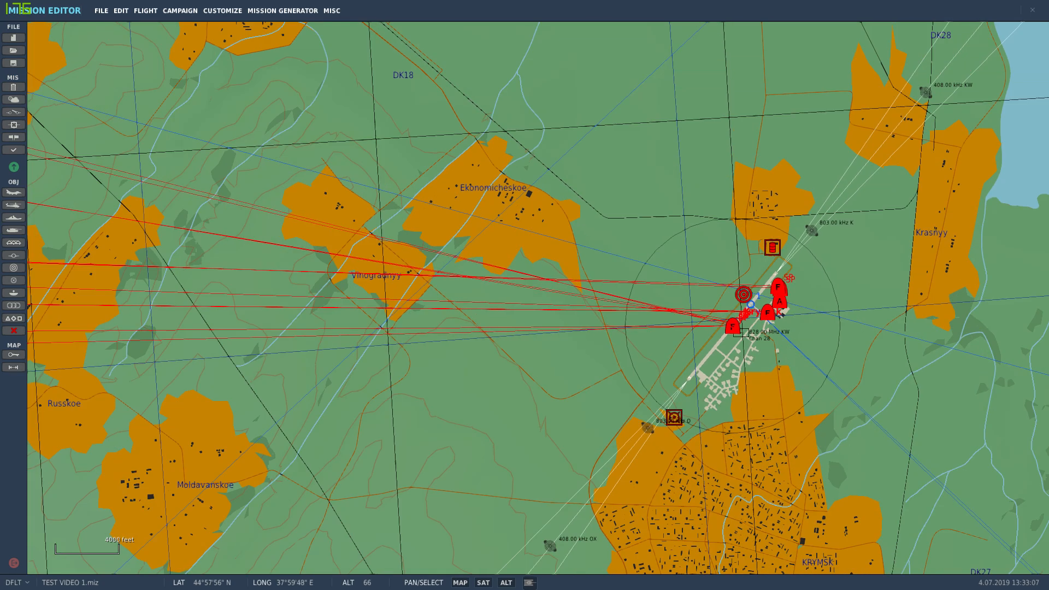
{"action": "scroll", "coordinate": [747, 331], "scroll_direction": "down", "scroll_amount": 2}
{"action": "left_click_drag", "start_coordinate": [432, 544], "coordinate": [561, 263]}
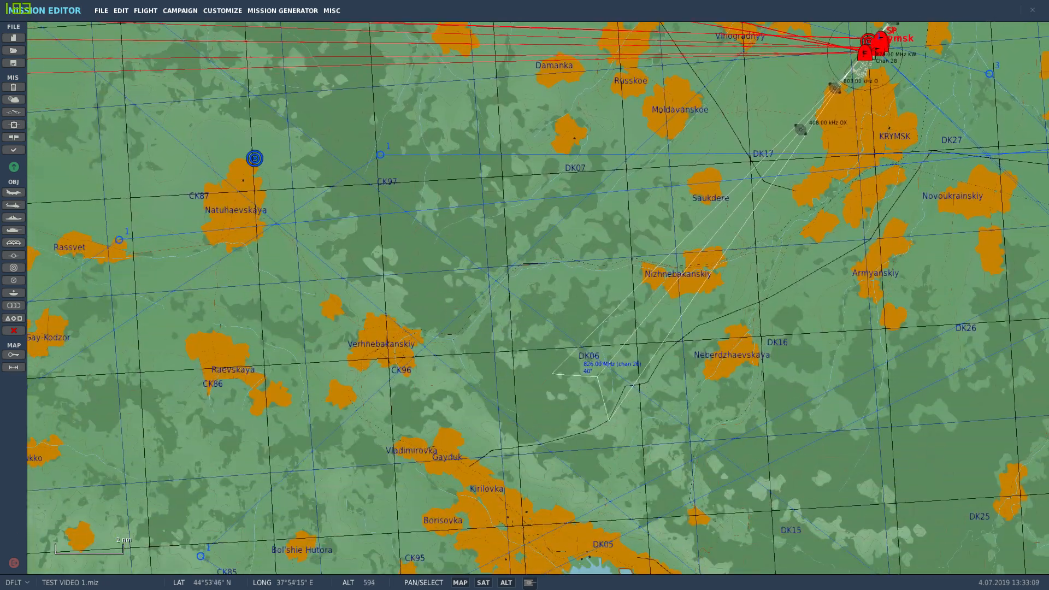
{"action": "scroll", "coordinate": [553, 292], "scroll_direction": "down", "scroll_amount": 2}
{"action": "scroll", "coordinate": [569, 301], "scroll_direction": "down", "scroll_amount": 4}
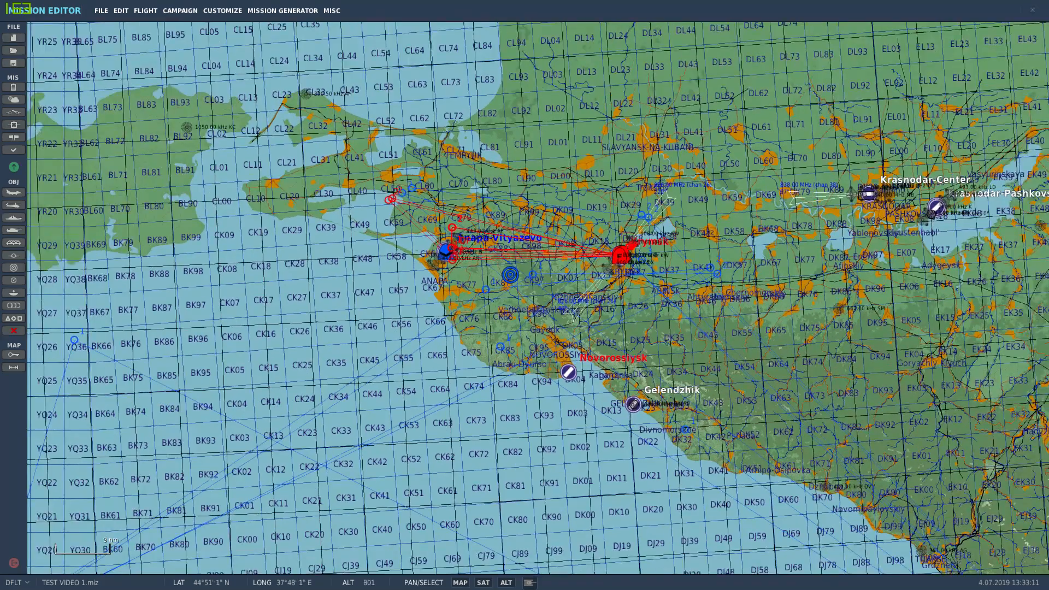
{"action": "scroll", "coordinate": [570, 302], "scroll_direction": "down", "scroll_amount": 1}
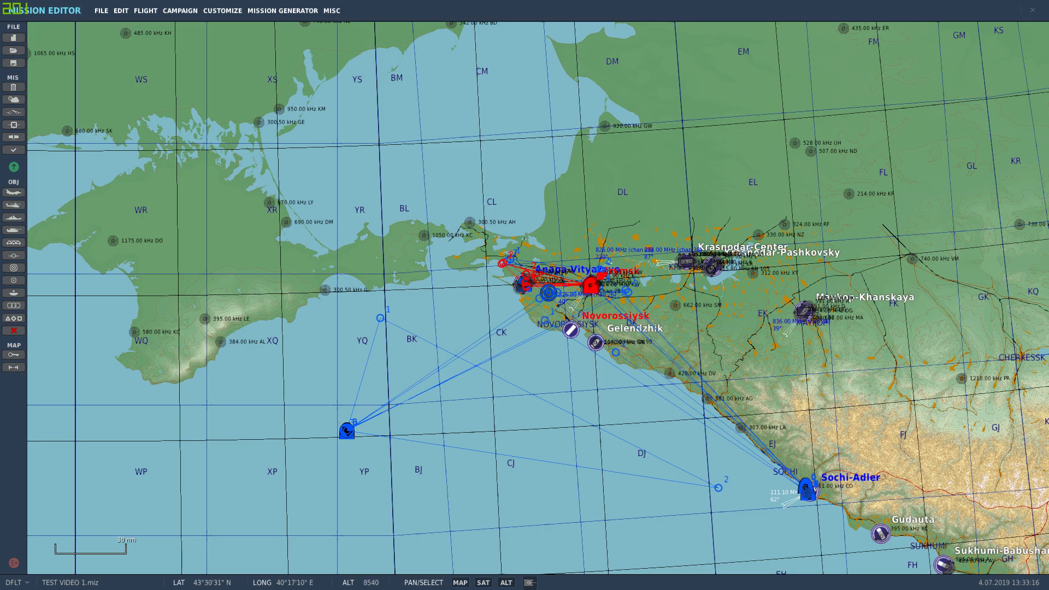
Inspect the aircraft groups and ground units placed at Sochi-Adler airfield up close on the map.
{"action": "scroll", "coordinate": [803, 483], "scroll_direction": "up", "scroll_amount": 5}
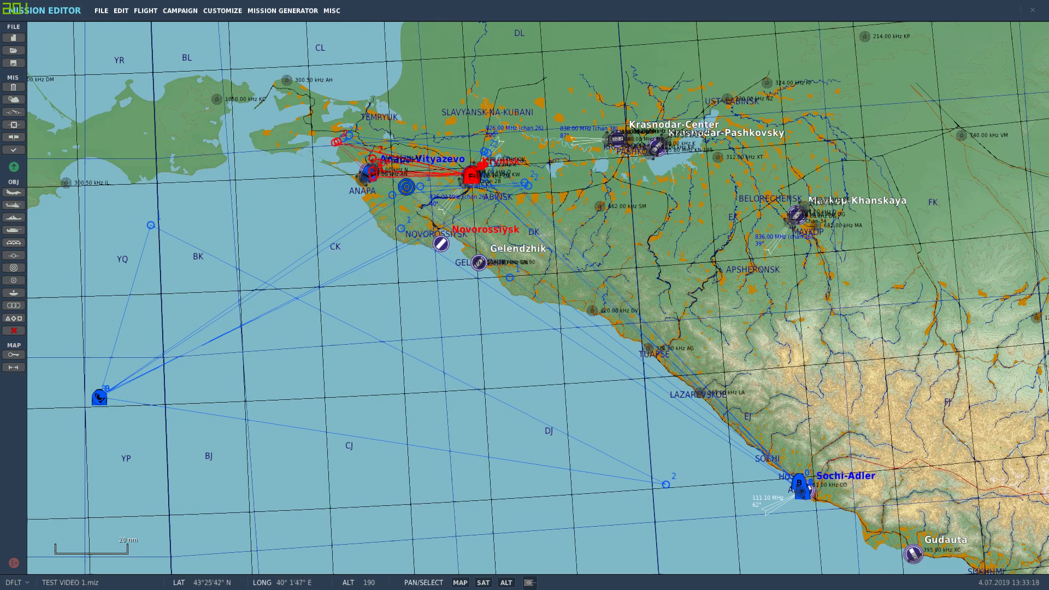
{"action": "scroll", "coordinate": [721, 535], "scroll_direction": "up", "scroll_amount": 5}
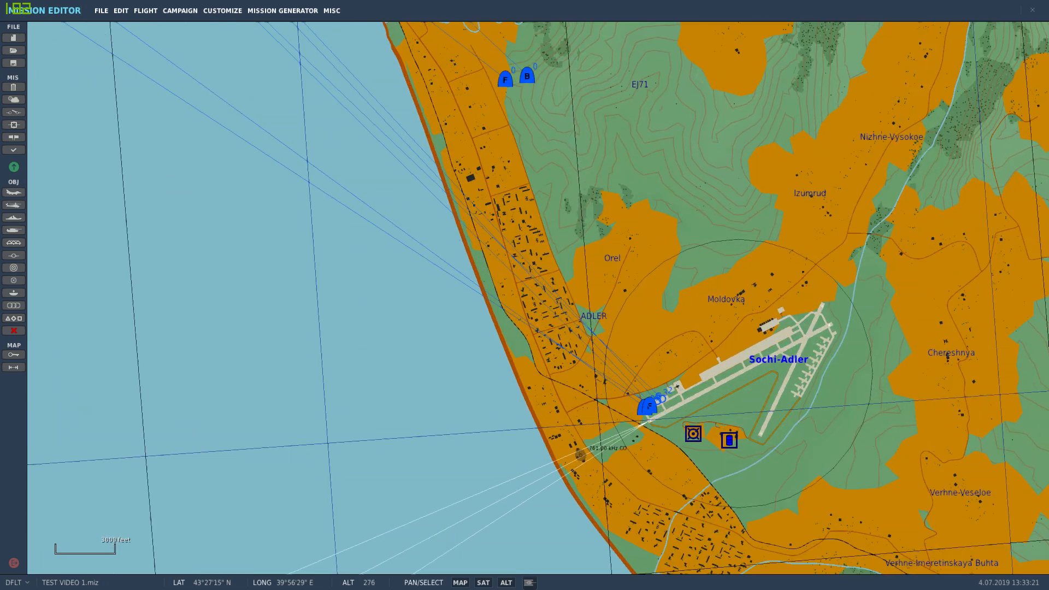
{"action": "scroll", "coordinate": [733, 295], "scroll_direction": "up", "scroll_amount": 2}
{"action": "left_click_drag", "start_coordinate": [672, 471], "coordinate": [710, 307]}
{"action": "scroll", "coordinate": [710, 307], "scroll_direction": "up", "scroll_amount": 3}
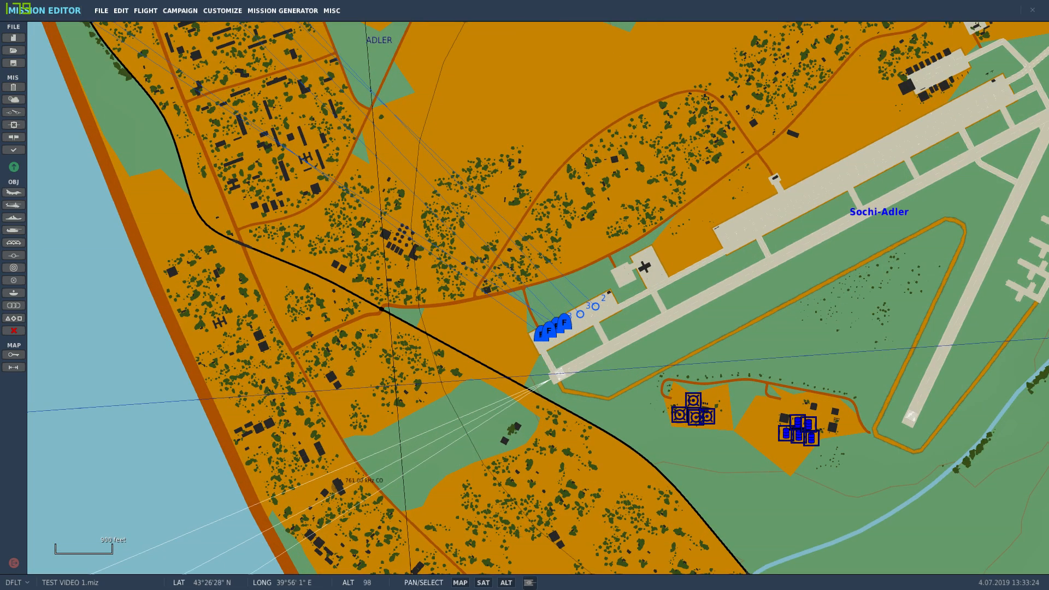
{"action": "scroll", "coordinate": [709, 307], "scroll_direction": "down", "scroll_amount": 9}
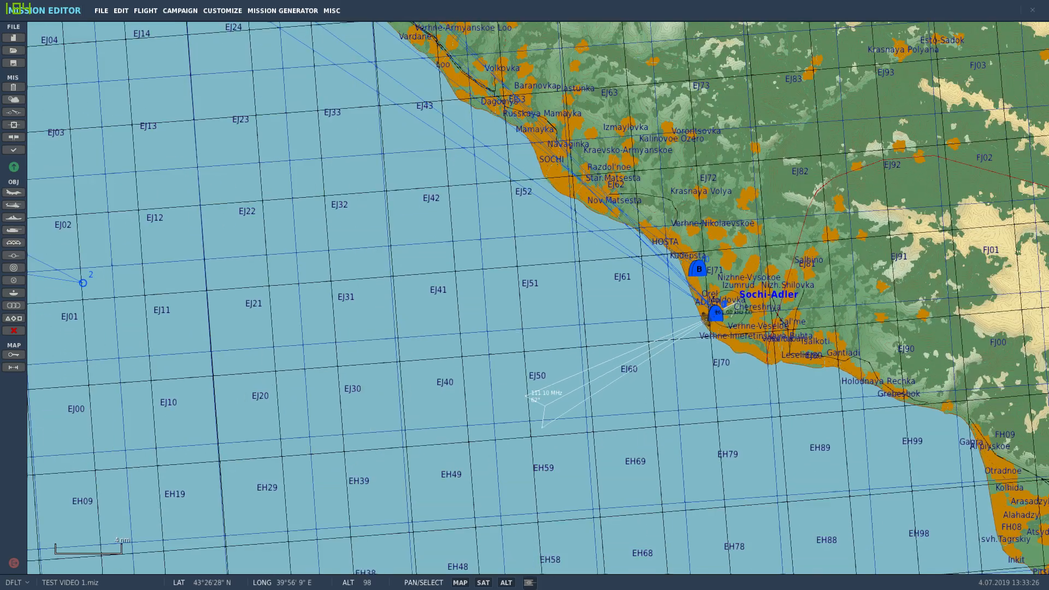
{"action": "scroll", "coordinate": [710, 307], "scroll_direction": "down", "scroll_amount": 6}
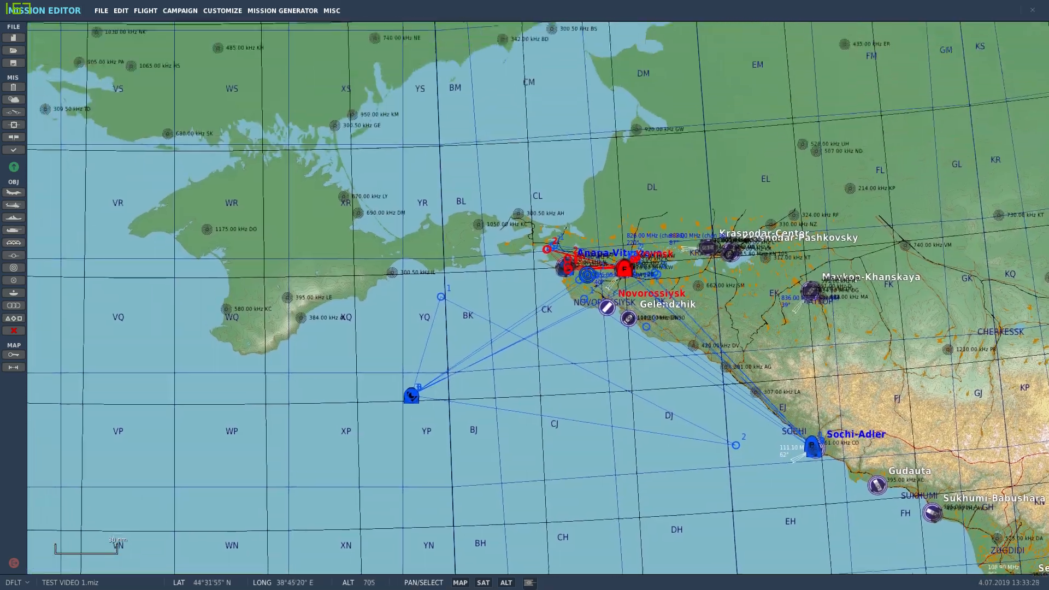
Examine the group routes and waypoints between Anapa-Vityazevo and Krymsk on the map.
{"action": "scroll", "coordinate": [709, 307], "scroll_direction": "down", "scroll_amount": 3}
{"action": "scroll", "coordinate": [710, 307], "scroll_direction": "up", "scroll_amount": 5}
{"action": "left_click_drag", "start_coordinate": [439, 229], "coordinate": [654, 264]}
{"action": "scroll", "coordinate": [654, 264], "scroll_direction": "up", "scroll_amount": 3}
{"action": "left_click_drag", "start_coordinate": [480, 154], "coordinate": [790, 344]}
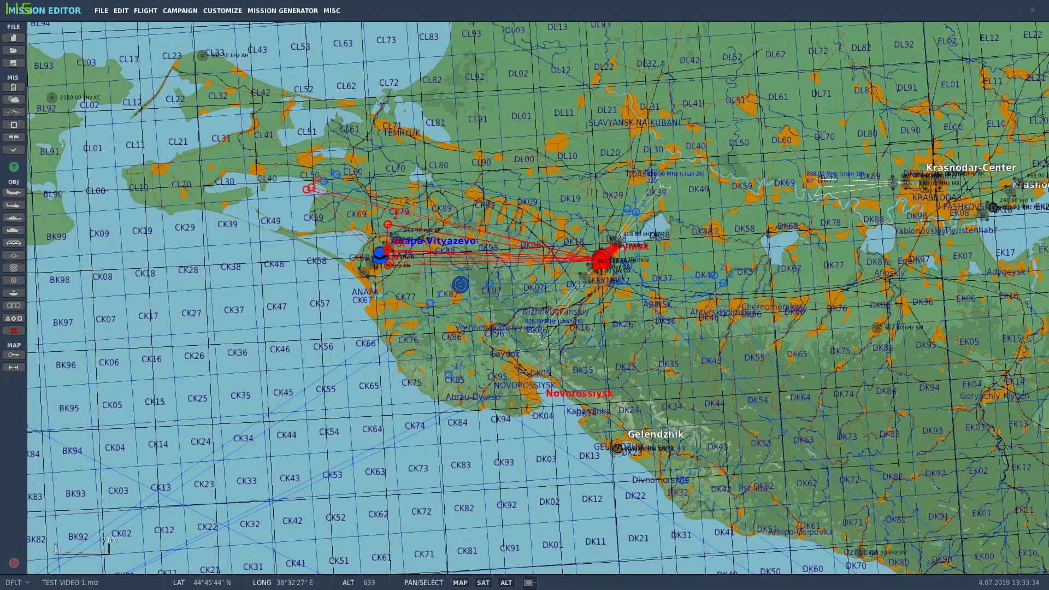
{"action": "scroll", "coordinate": [790, 344], "scroll_direction": "up", "scroll_amount": 2}
{"action": "scroll", "coordinate": [786, 345], "scroll_direction": "down", "scroll_amount": 4}
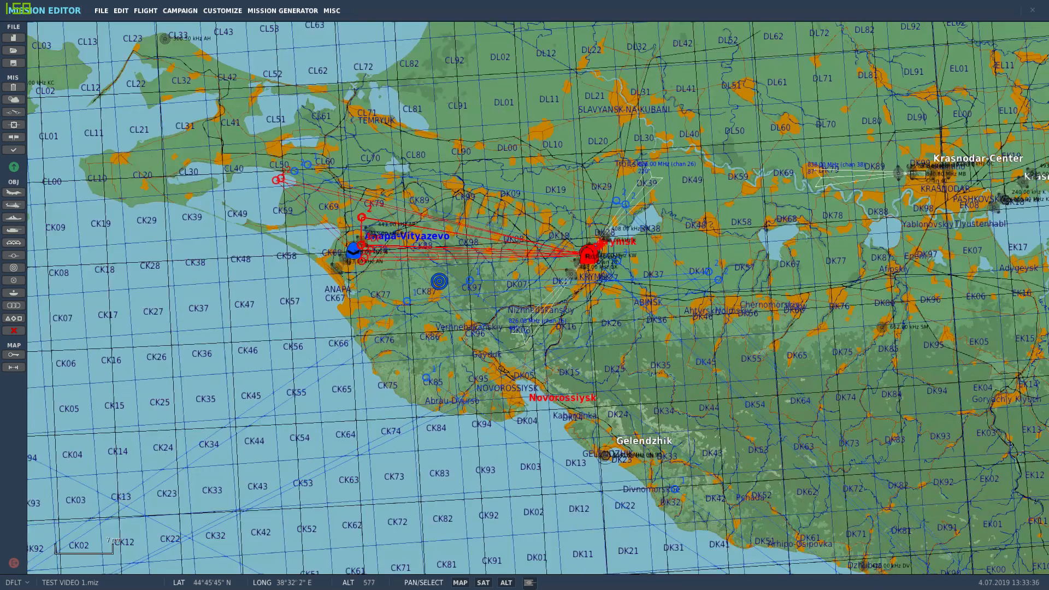
{"action": "scroll", "coordinate": [787, 345], "scroll_direction": "down", "scroll_amount": 1}
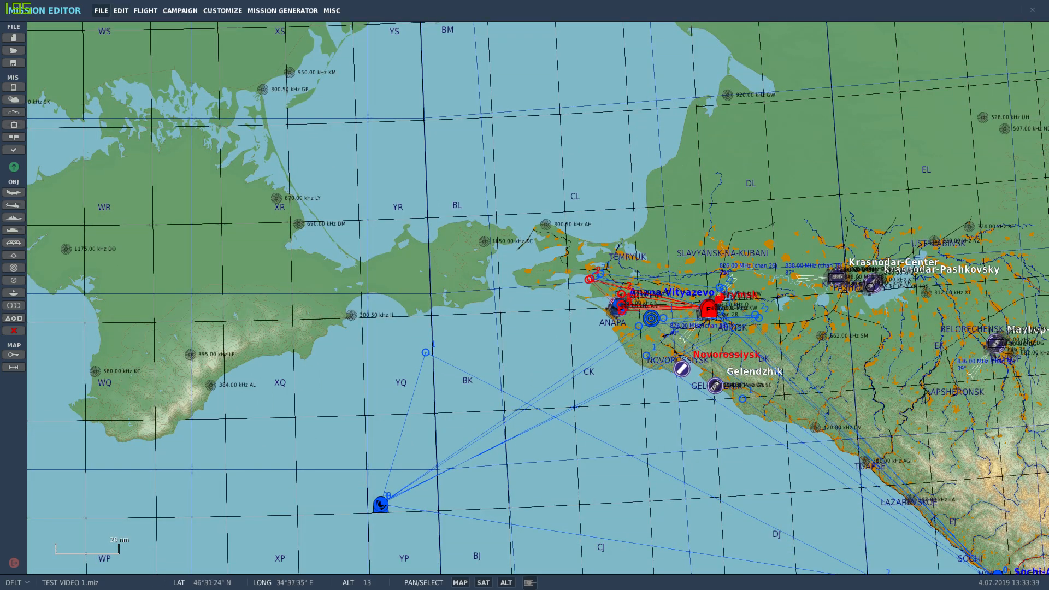
Save the TEST VIDEO 1 mission under its existing file name.
{"action": "left_click", "coordinate": [101, 10]}
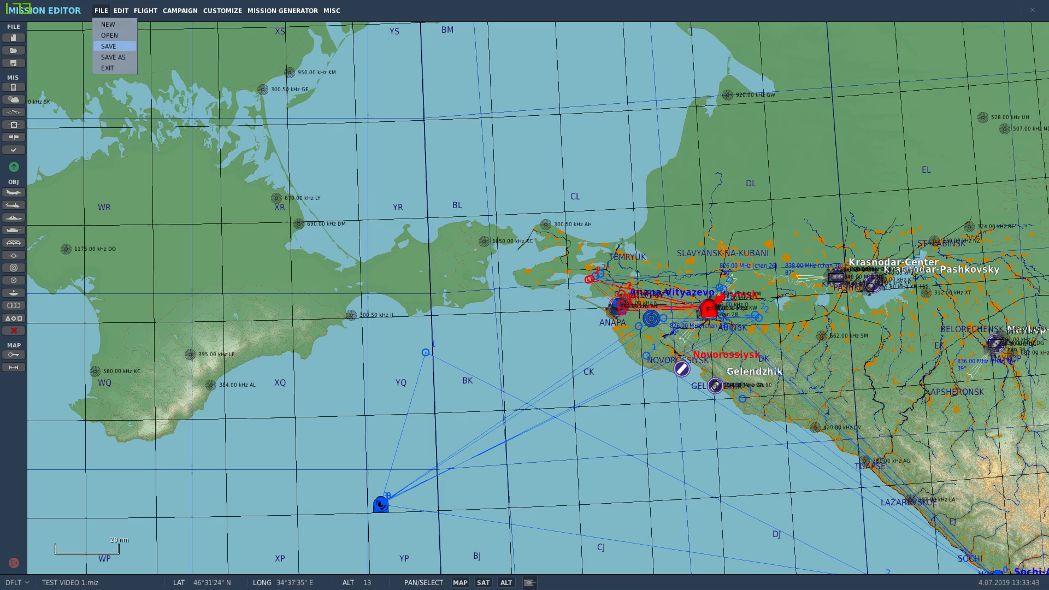
{"action": "left_click", "coordinate": [109, 46]}
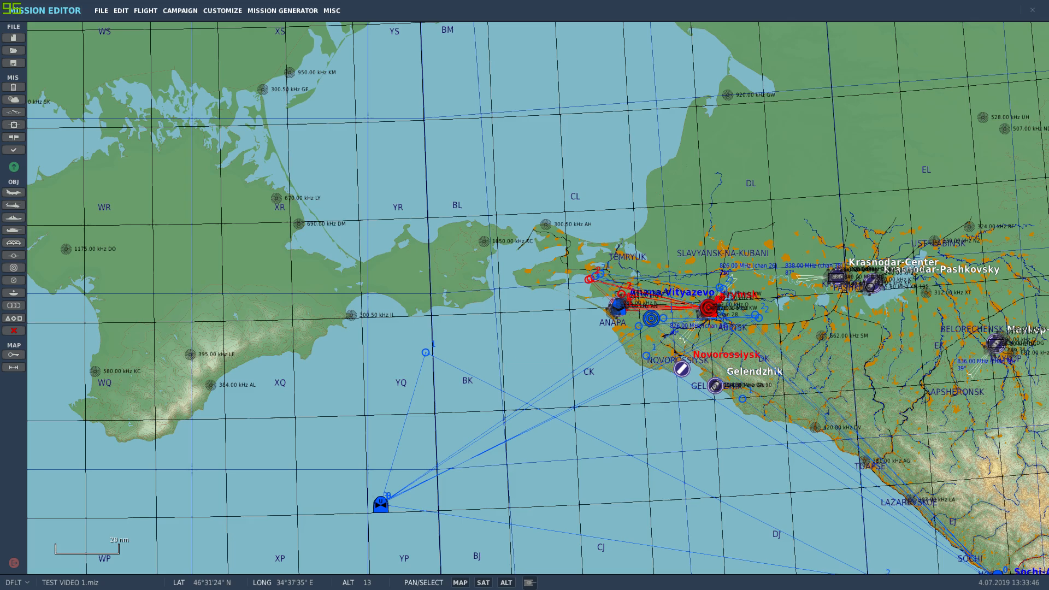
{"action": "left_click_drag", "start_coordinate": [837, 355], "coordinate": [736, 257]}
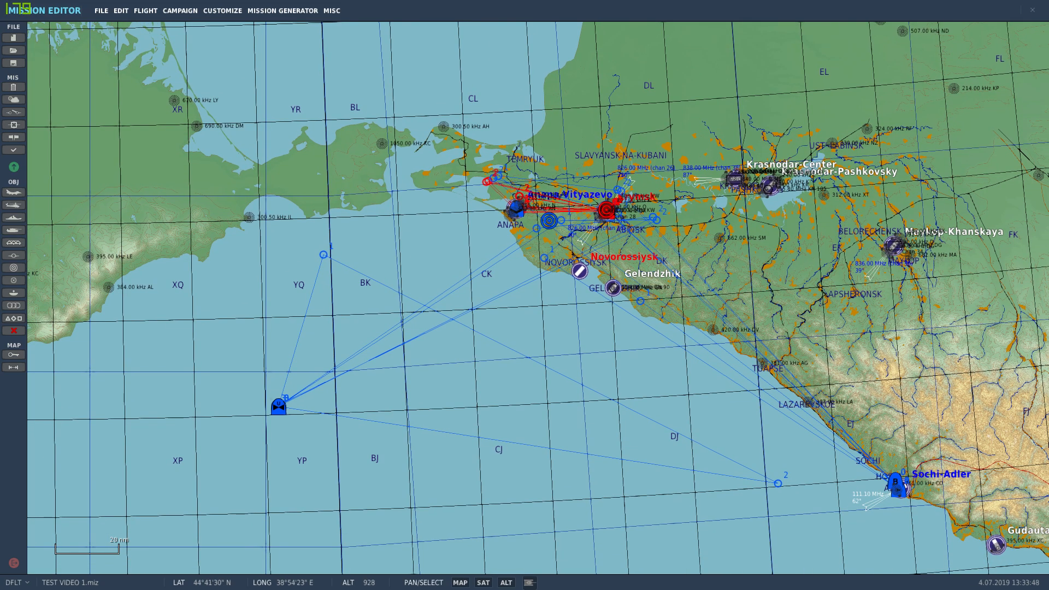